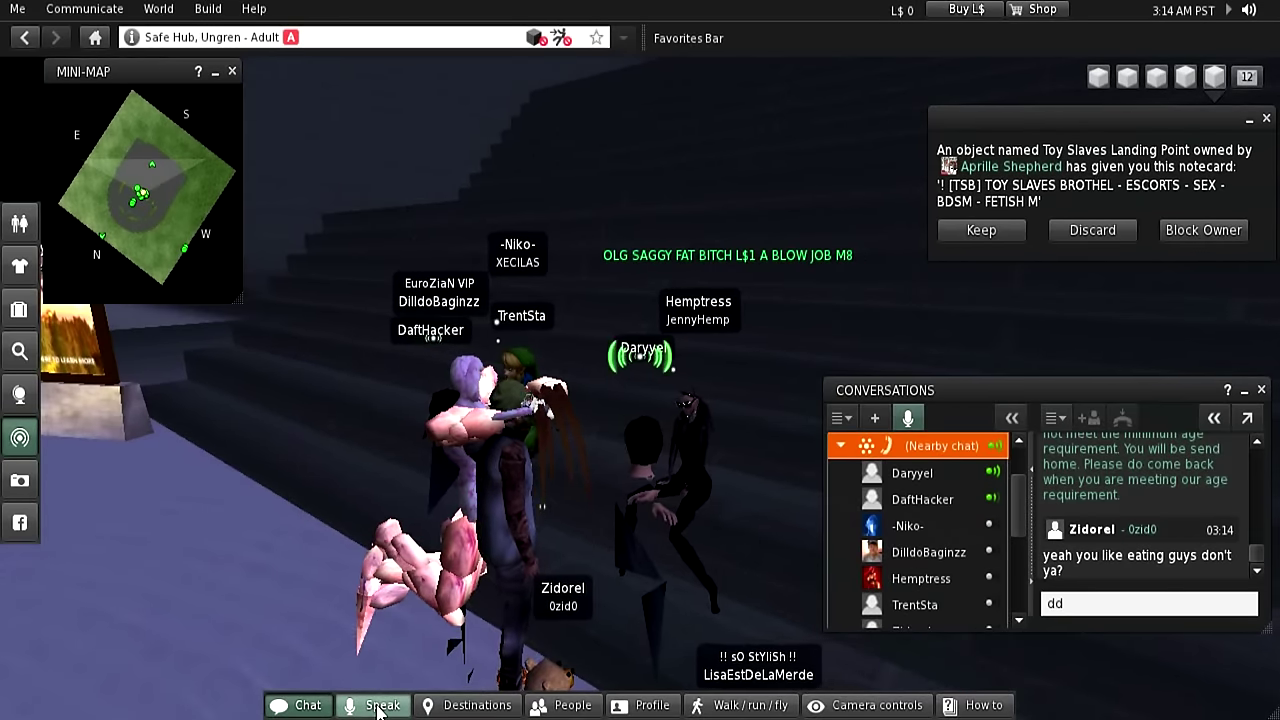
# - Switch own voice transmission off and back on at Safe Hub, Ungren
pyautogui.click(381, 706)
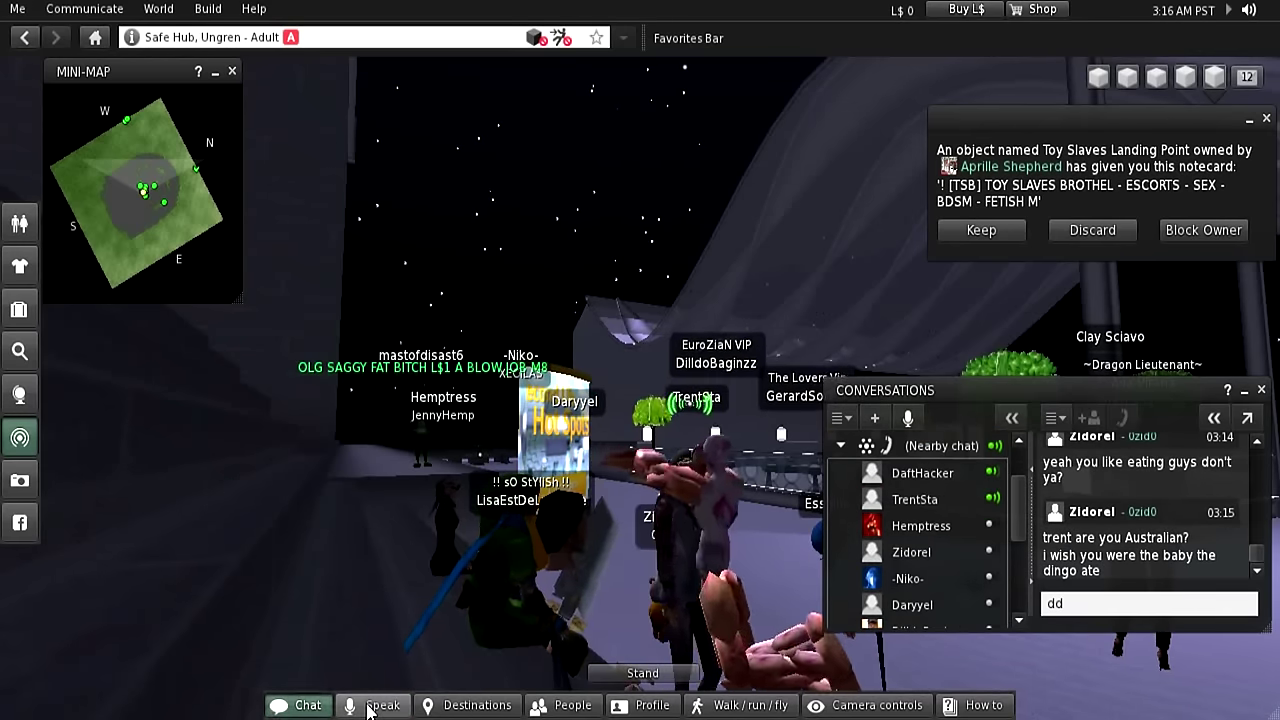
pyautogui.click(372, 708)
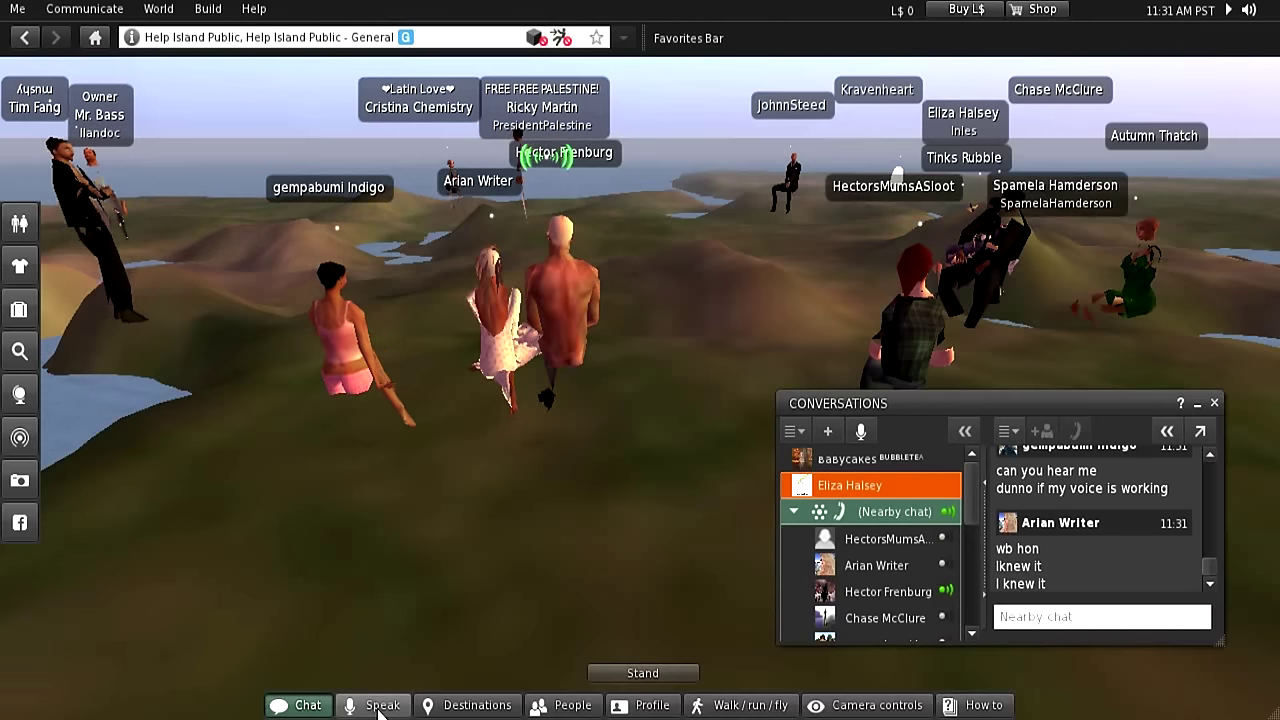
# - Toggle the microphone on and off several times while chatting on Help Island Public
pyautogui.click(380, 707)
pyautogui.click(380, 707)
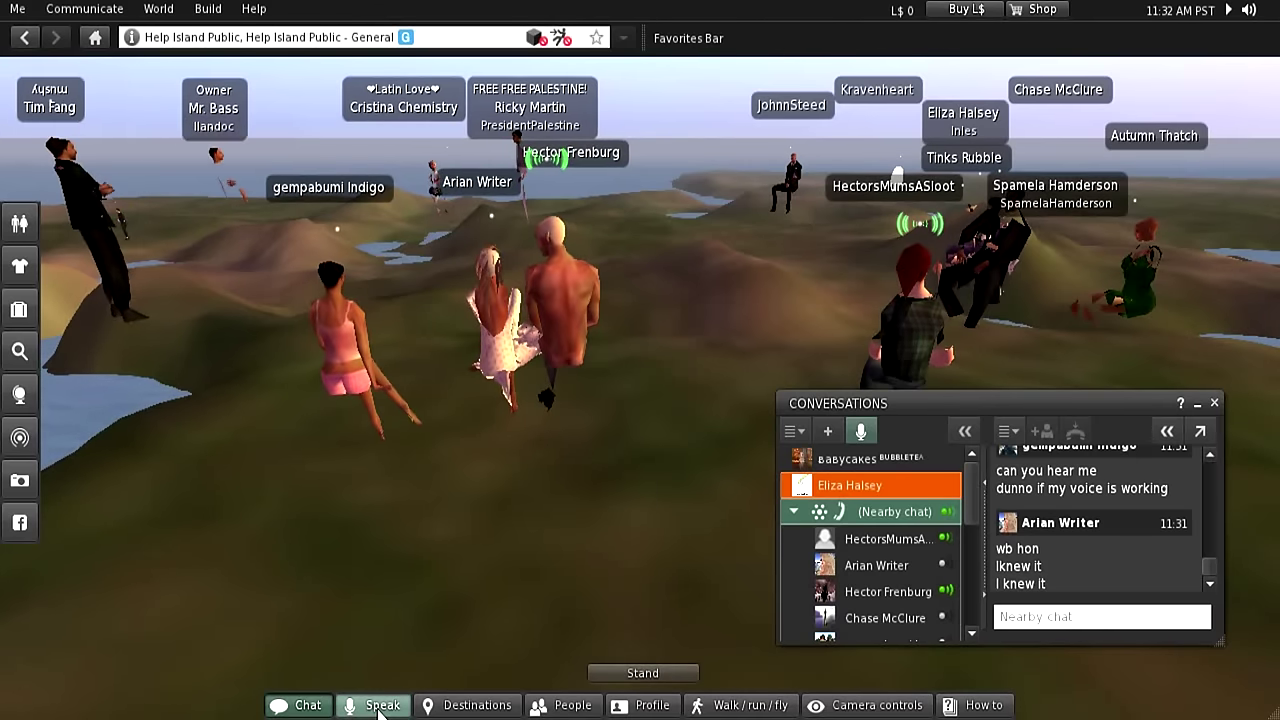
pyautogui.click(380, 707)
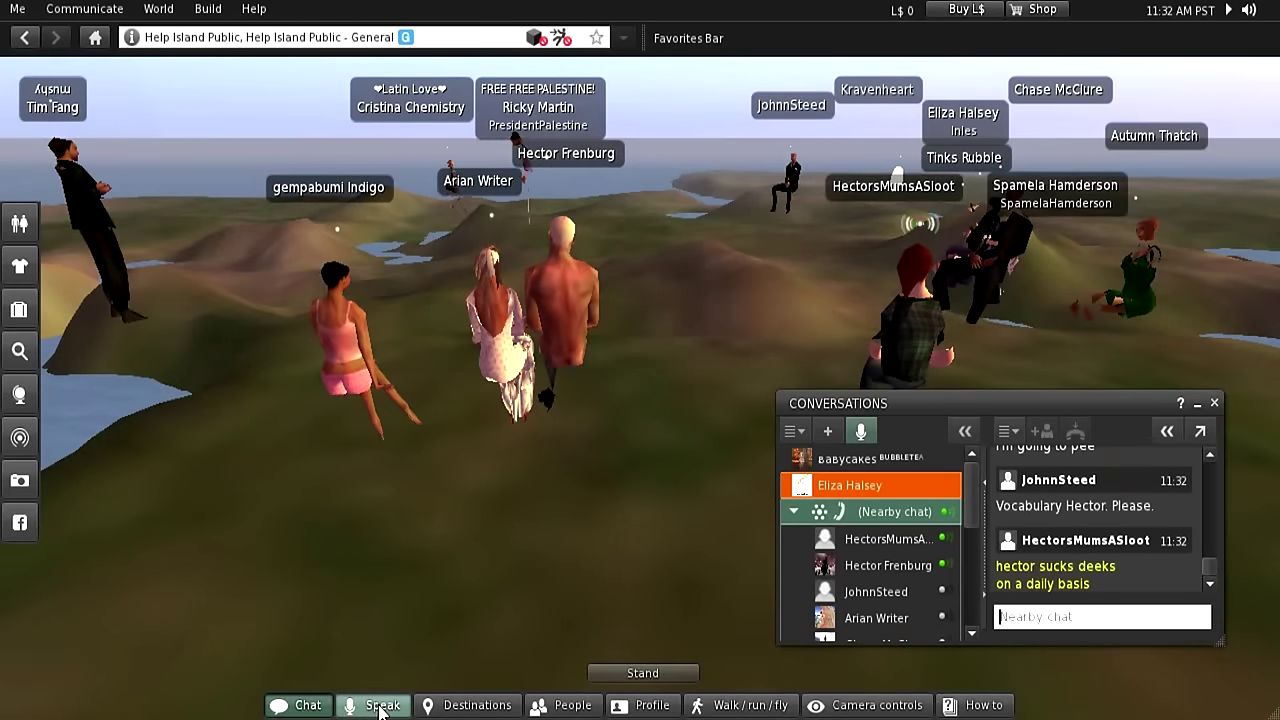
pyautogui.click(380, 707)
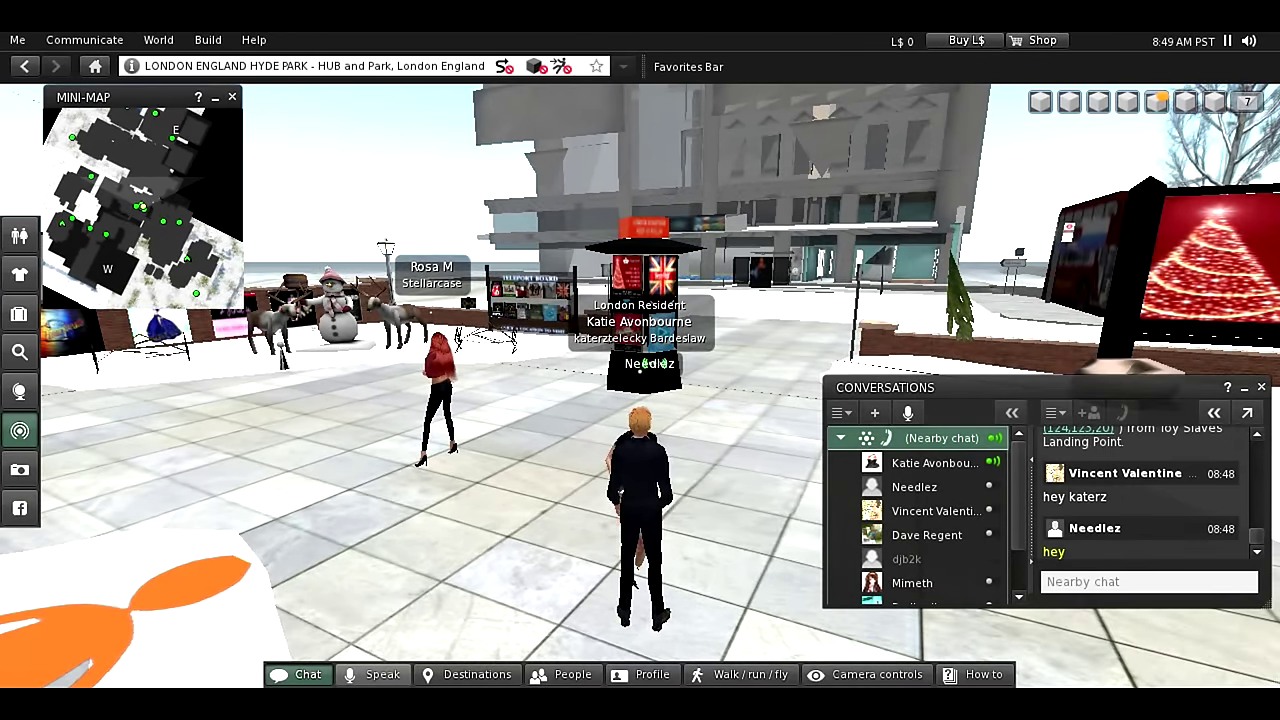
# - Enable voice and walk across the plaza onto the colourful circle toward the talking avatars
pyautogui.click(378, 674)
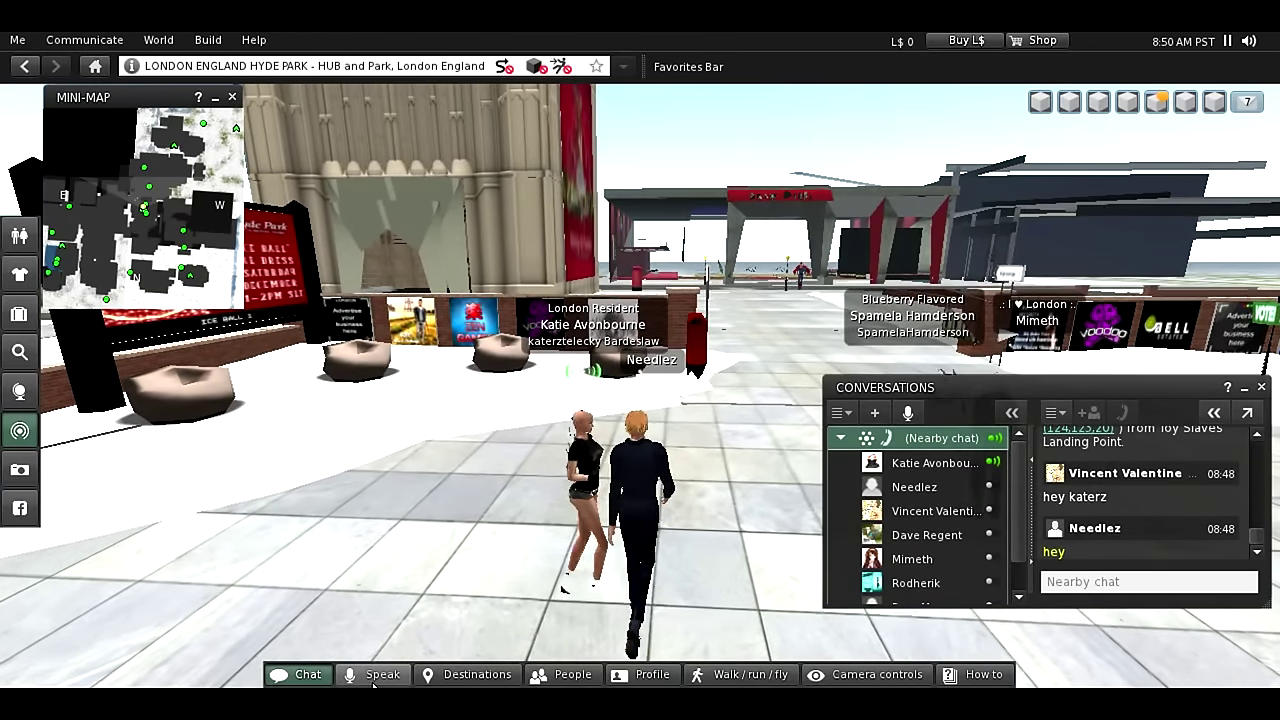
pyautogui.press('Up')
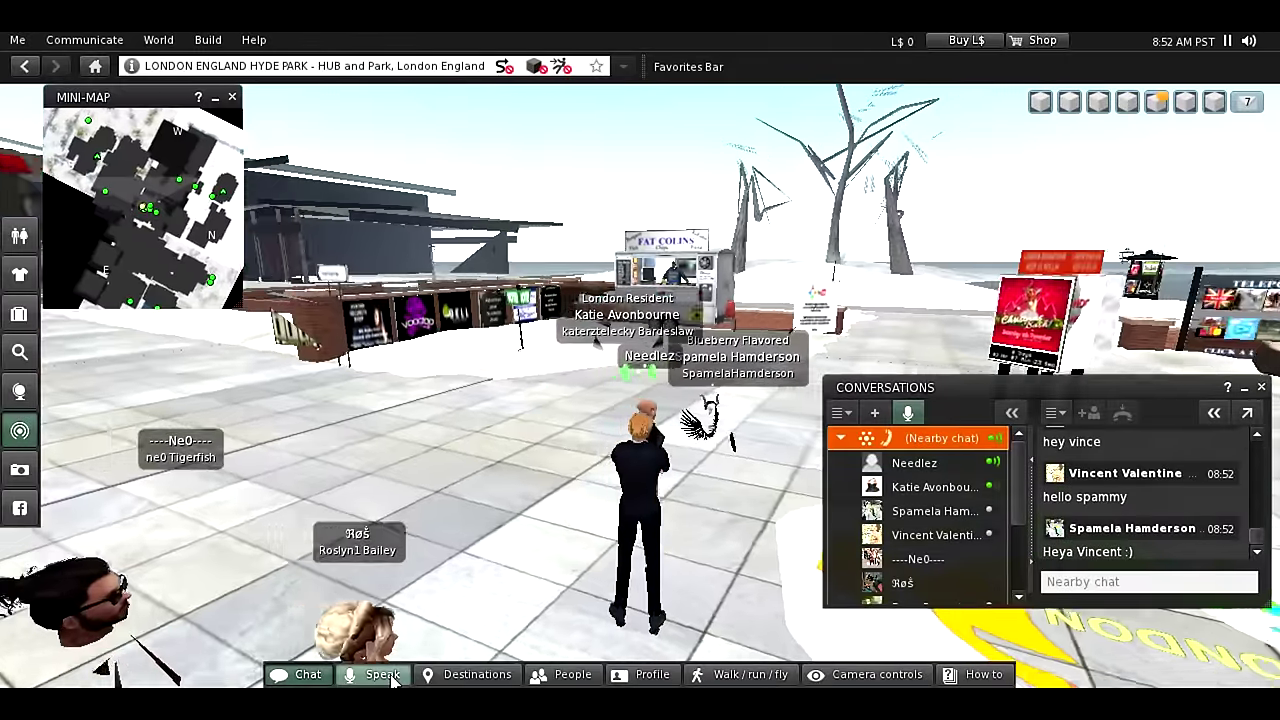
pyautogui.press('Left')
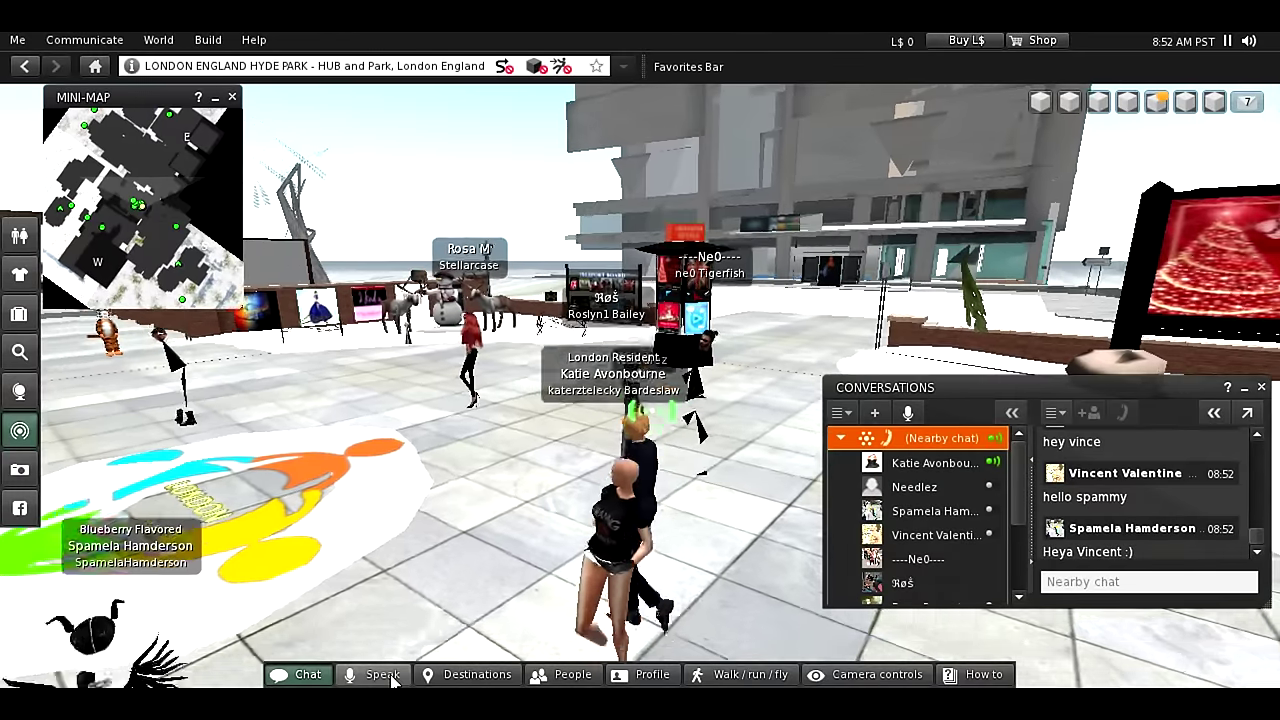
pyautogui.press('Left')
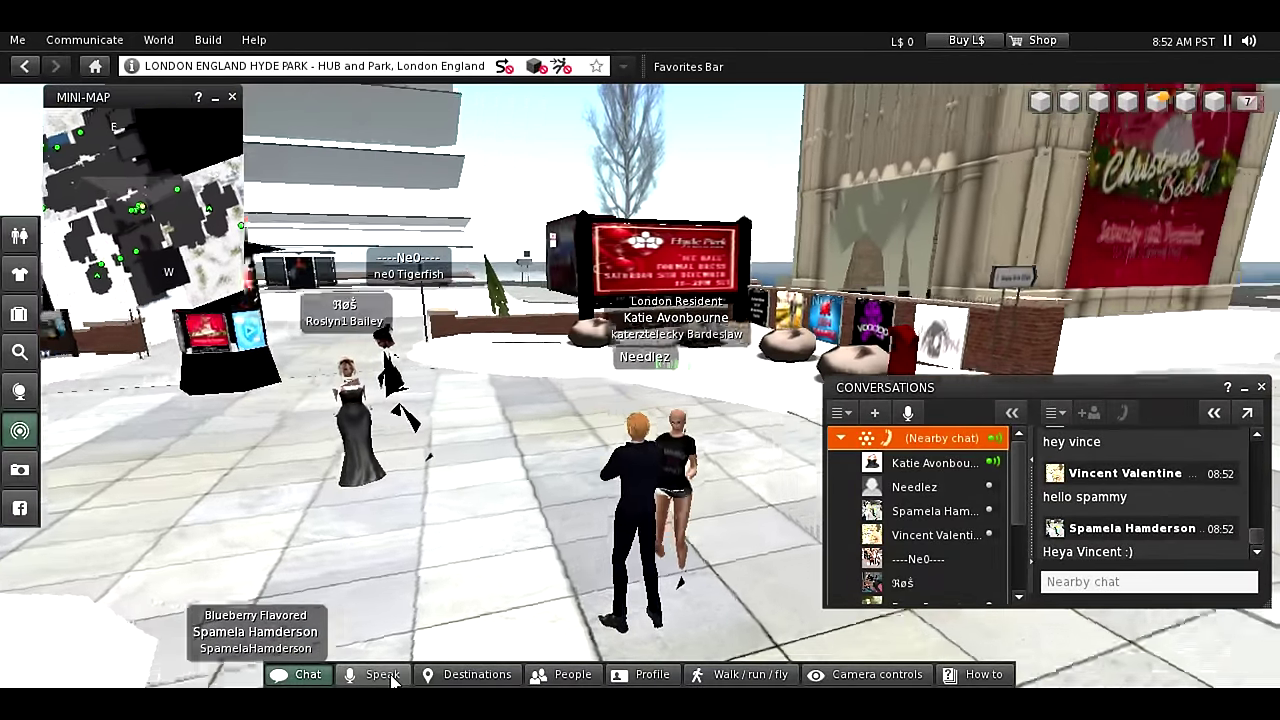
pyautogui.press('Left')
pyautogui.press('Left')
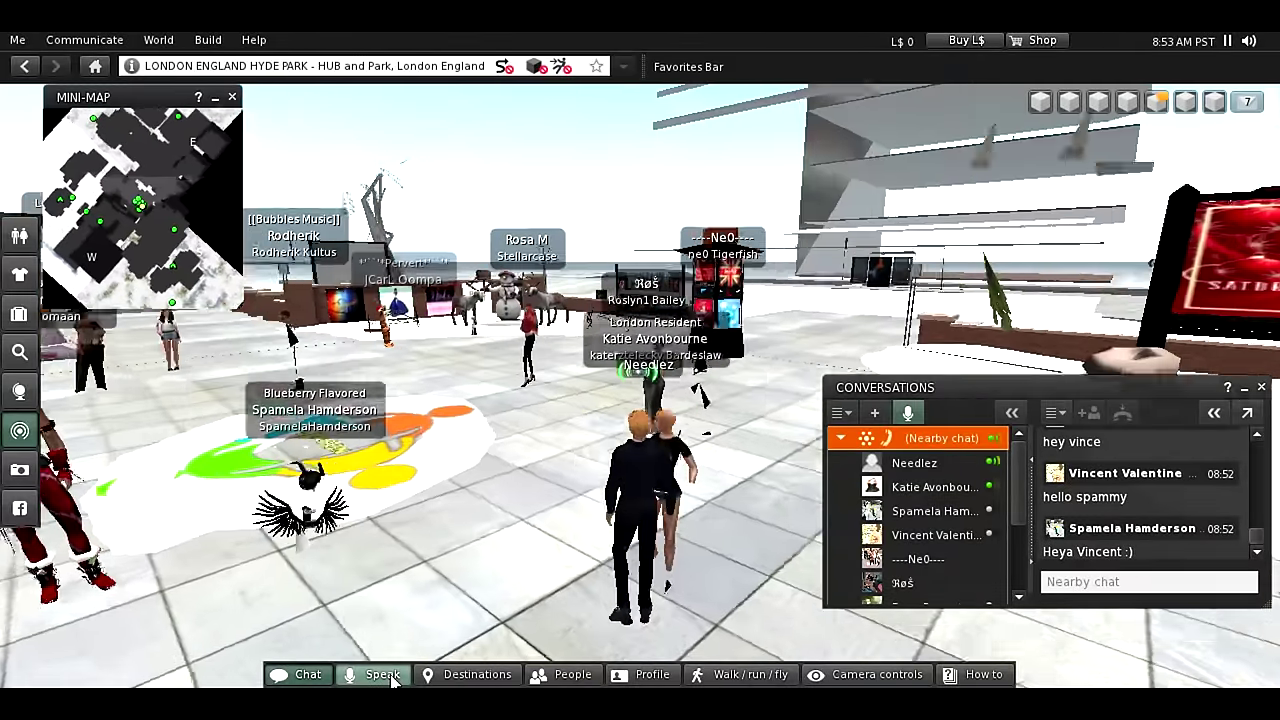
pyautogui.press('Up')
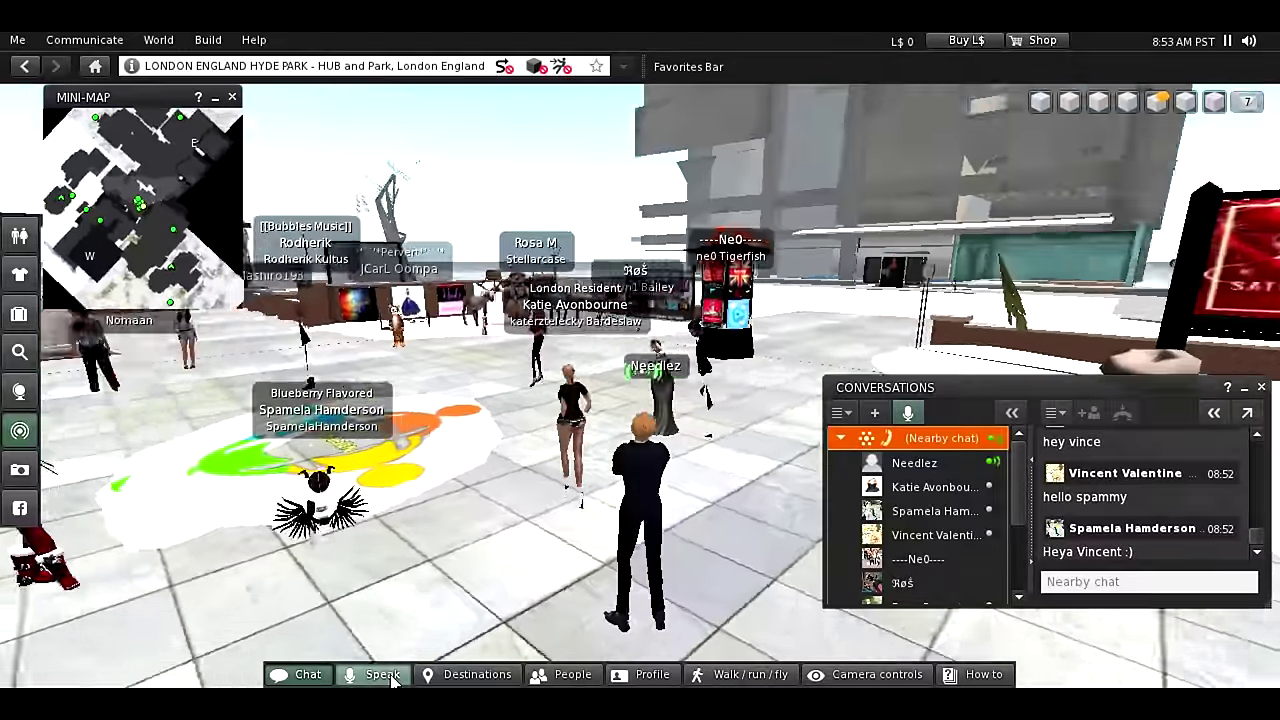
pyautogui.press('Up')
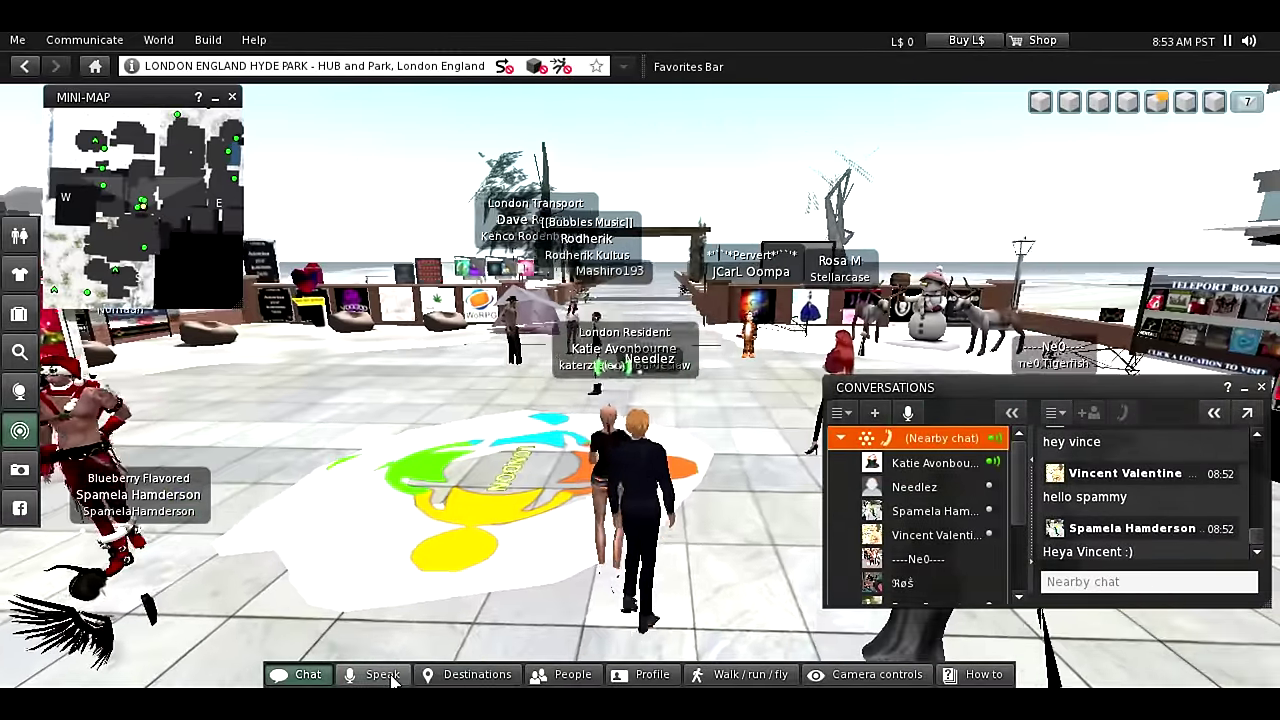
pyautogui.press('Left')
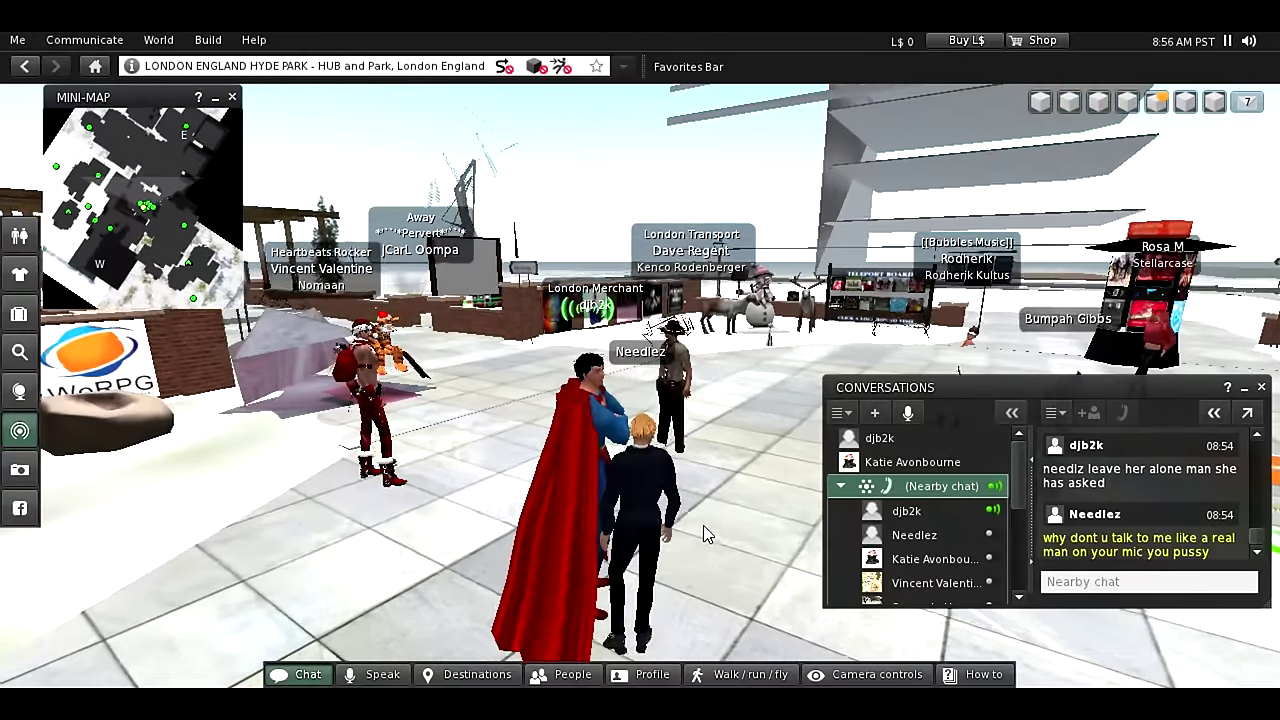
# - Bring caped Needlez into view and follow him across the plaza toward the donations board
pyautogui.press('Left')
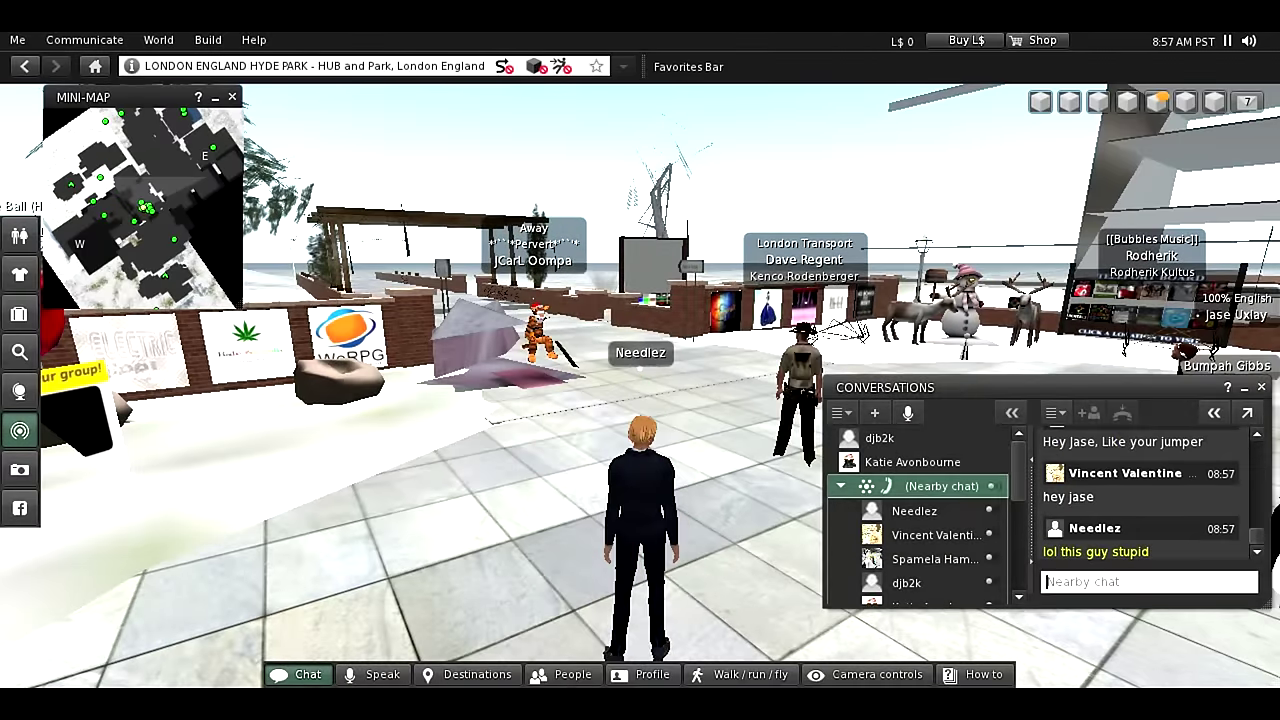
pyautogui.moveTo(600, 450); pyautogui.dragTo(385, 640)
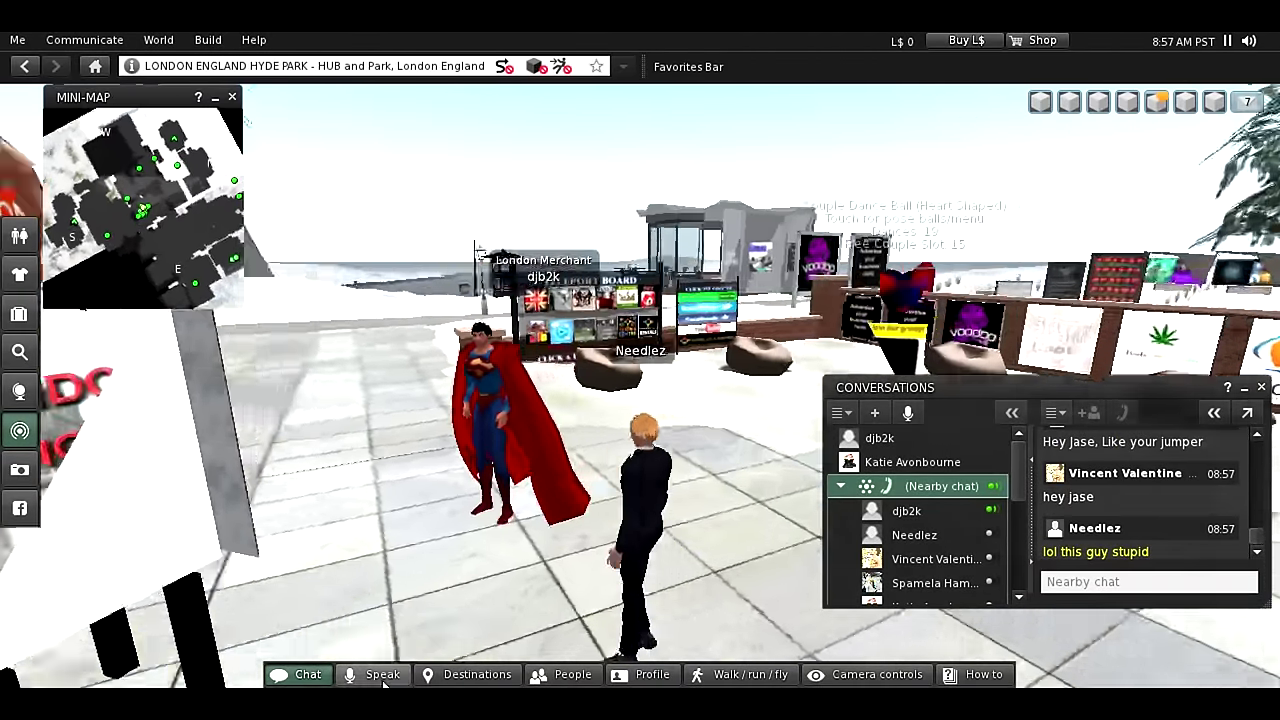
pyautogui.press('Left')
pyautogui.press('Left')
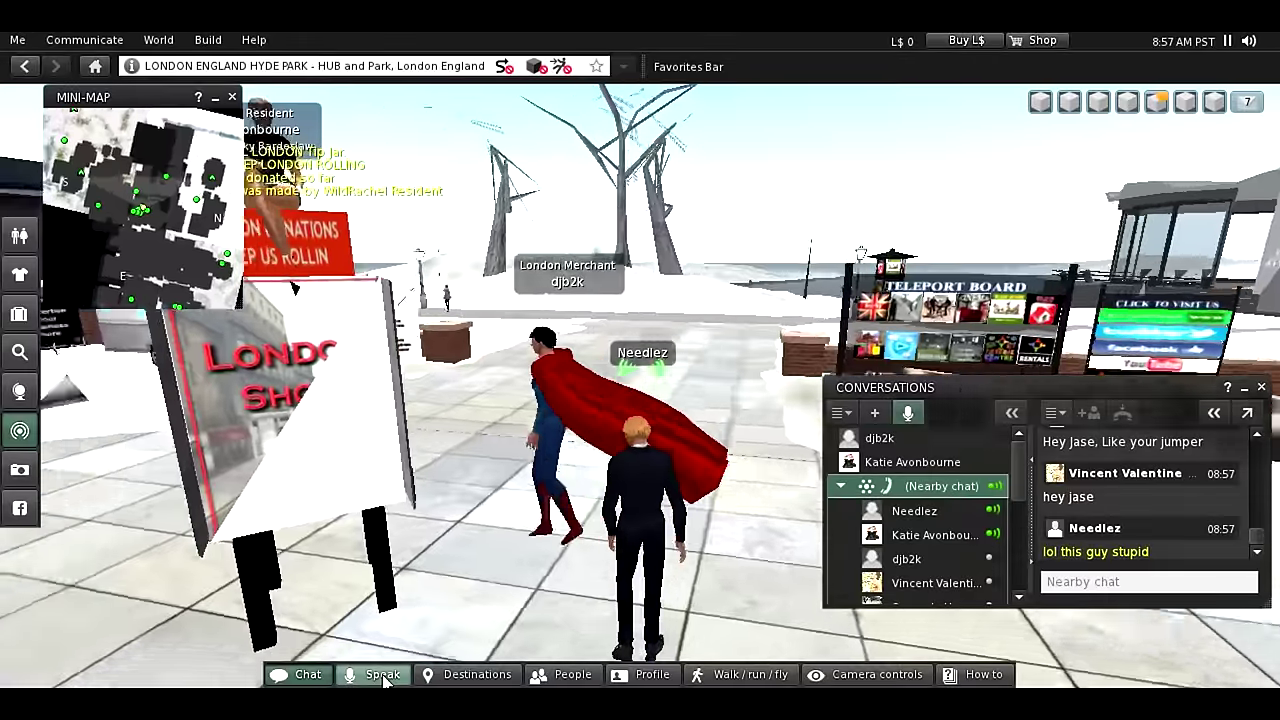
pyautogui.press('Up')
pyautogui.press('Up')
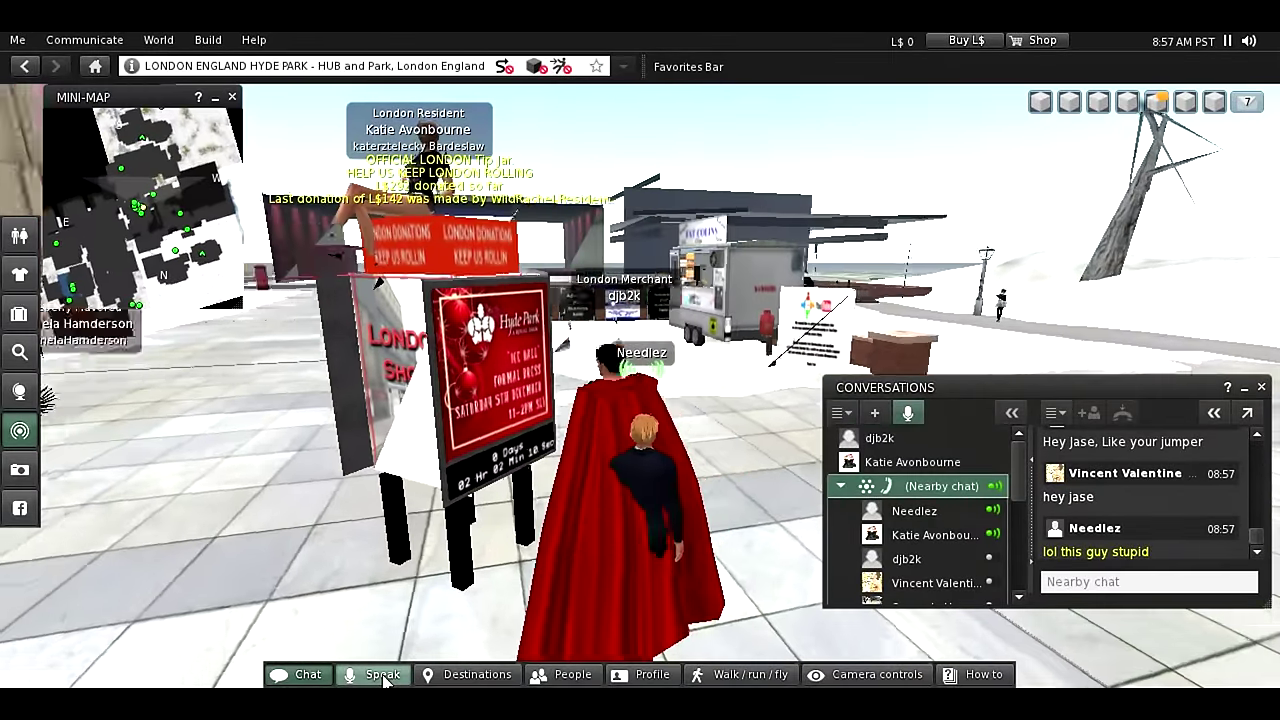
pyautogui.press('Up')
pyautogui.press('Up')
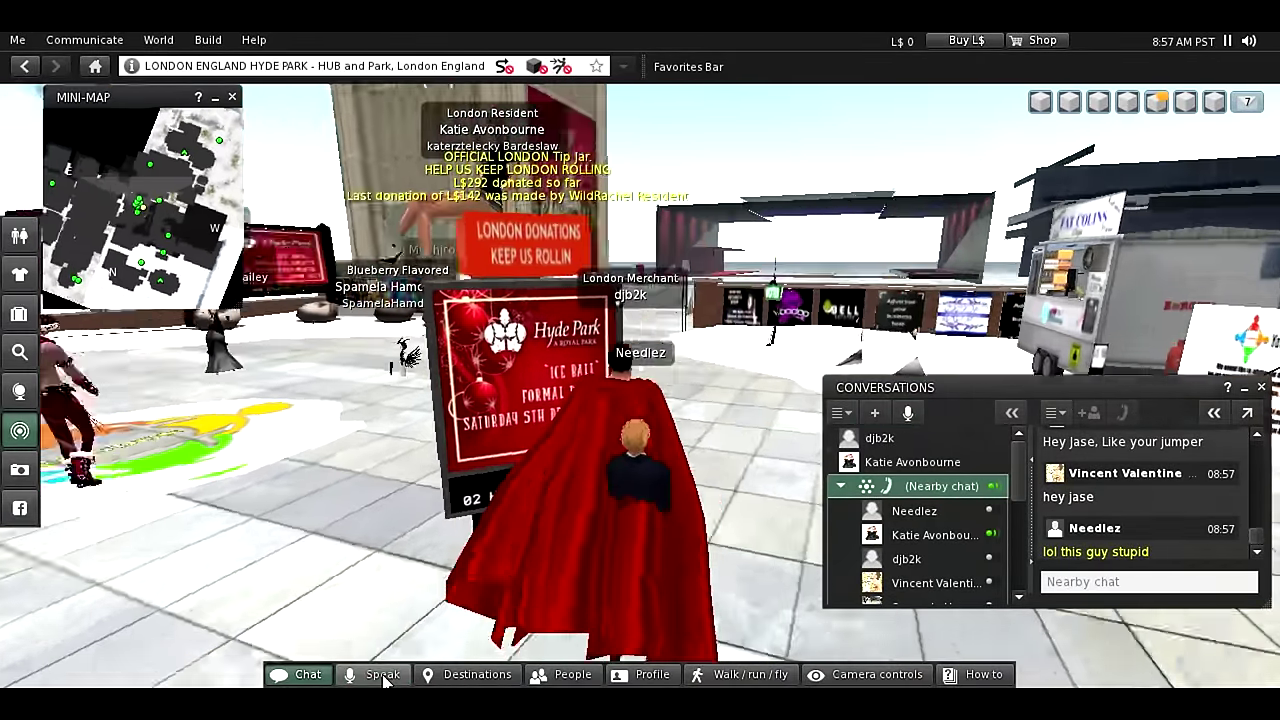
pyautogui.press('Up')
pyautogui.press('Up')
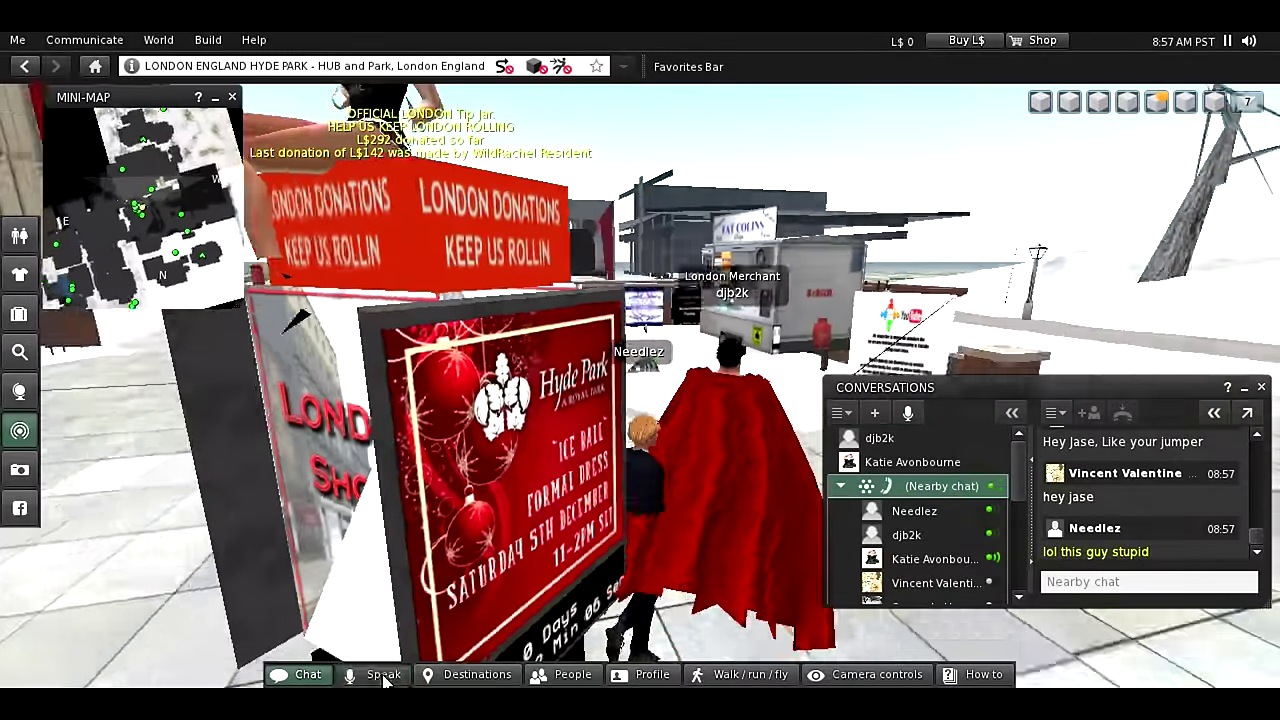
pyautogui.press('Left')
pyautogui.press('Left')
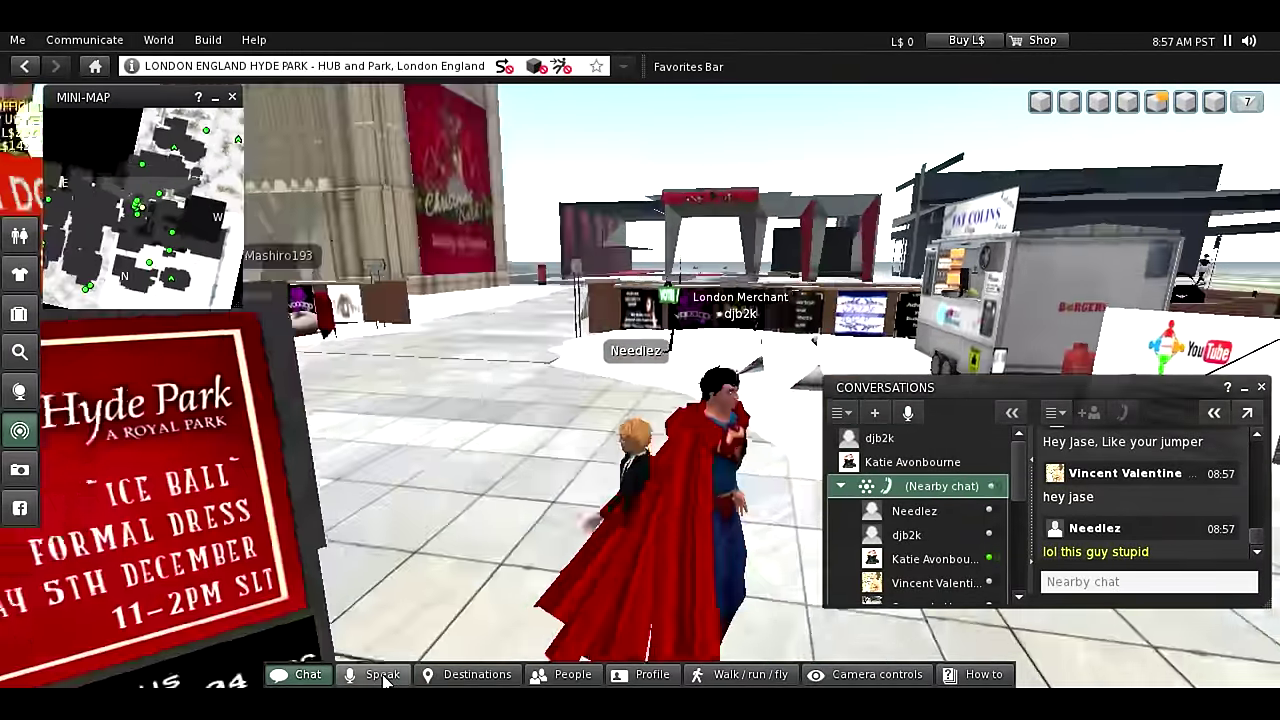
pyautogui.press('Left')
pyautogui.press('Left')
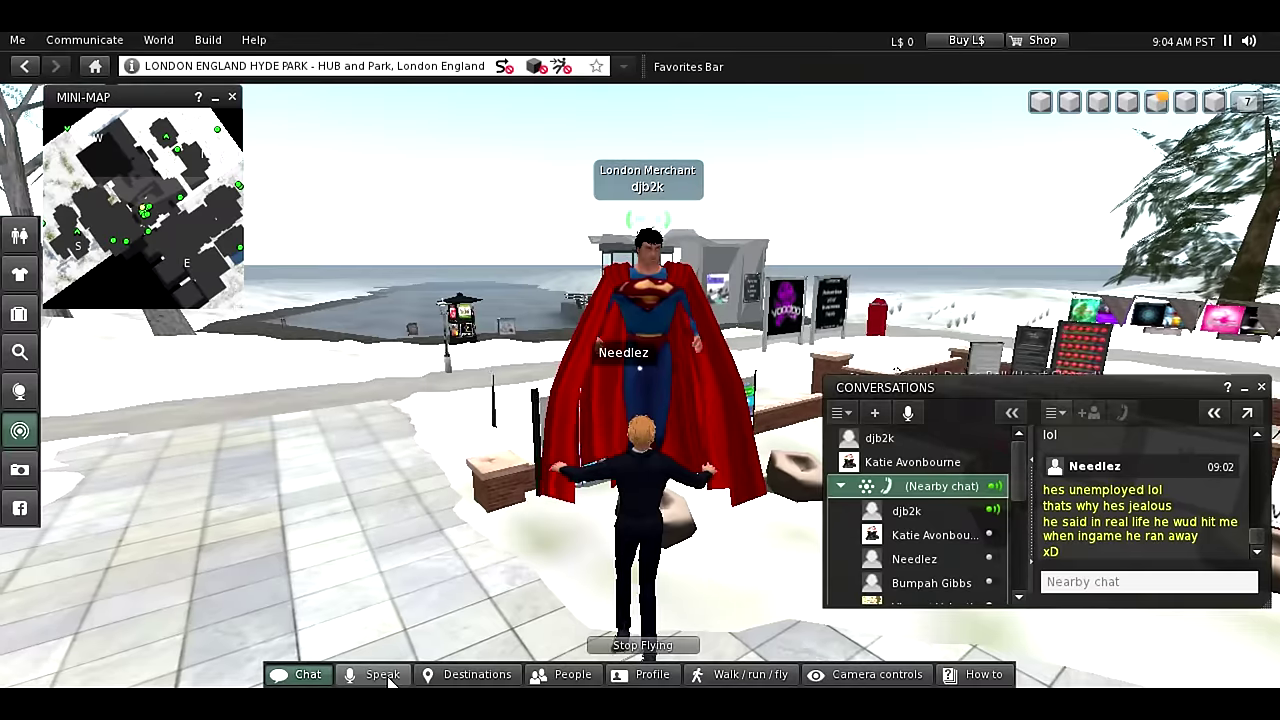
# - Fly past and circle around Needlez until embracing him, then toggle own voice
pyautogui.press('Up')
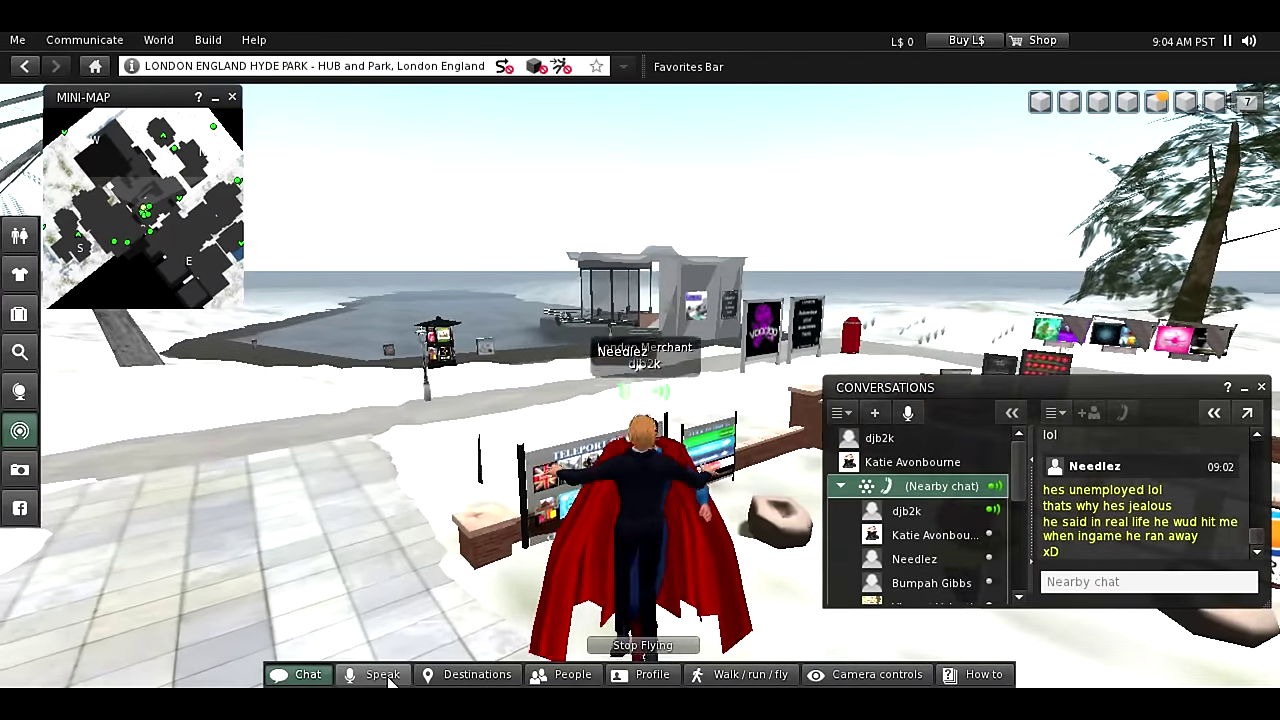
pyautogui.press('Left')
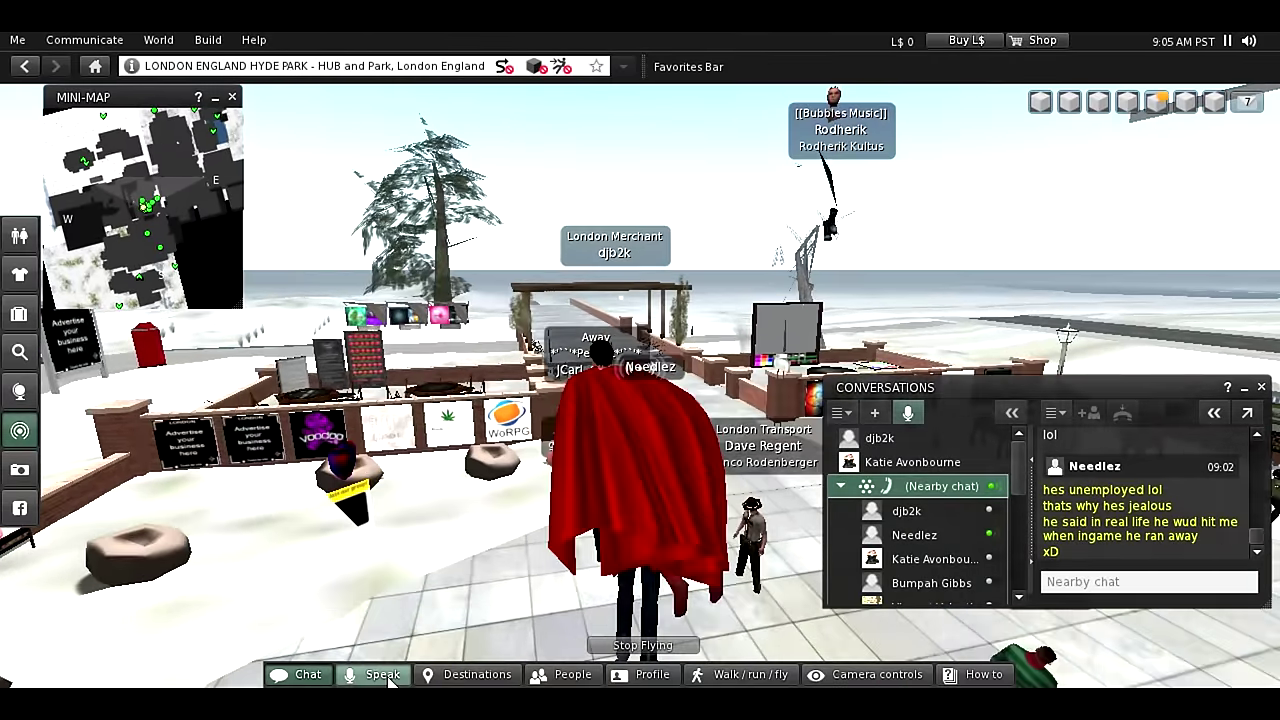
pyautogui.press('Left')
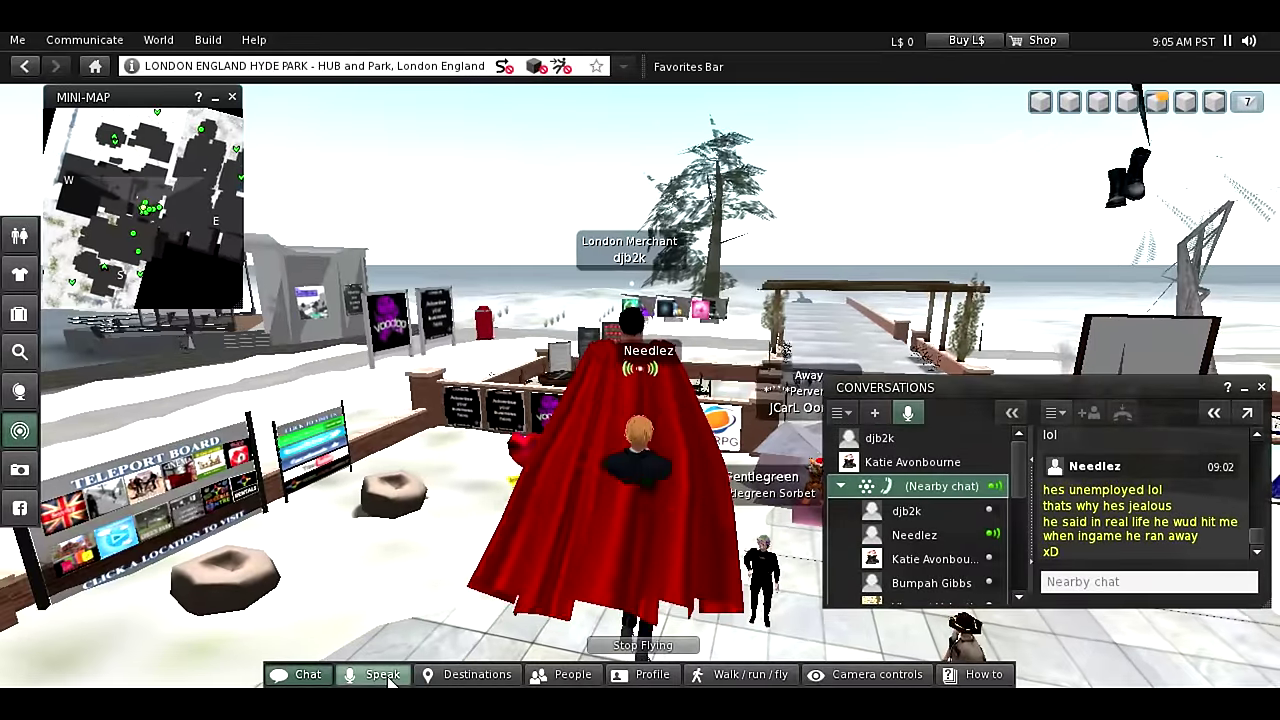
pyautogui.press('Left')
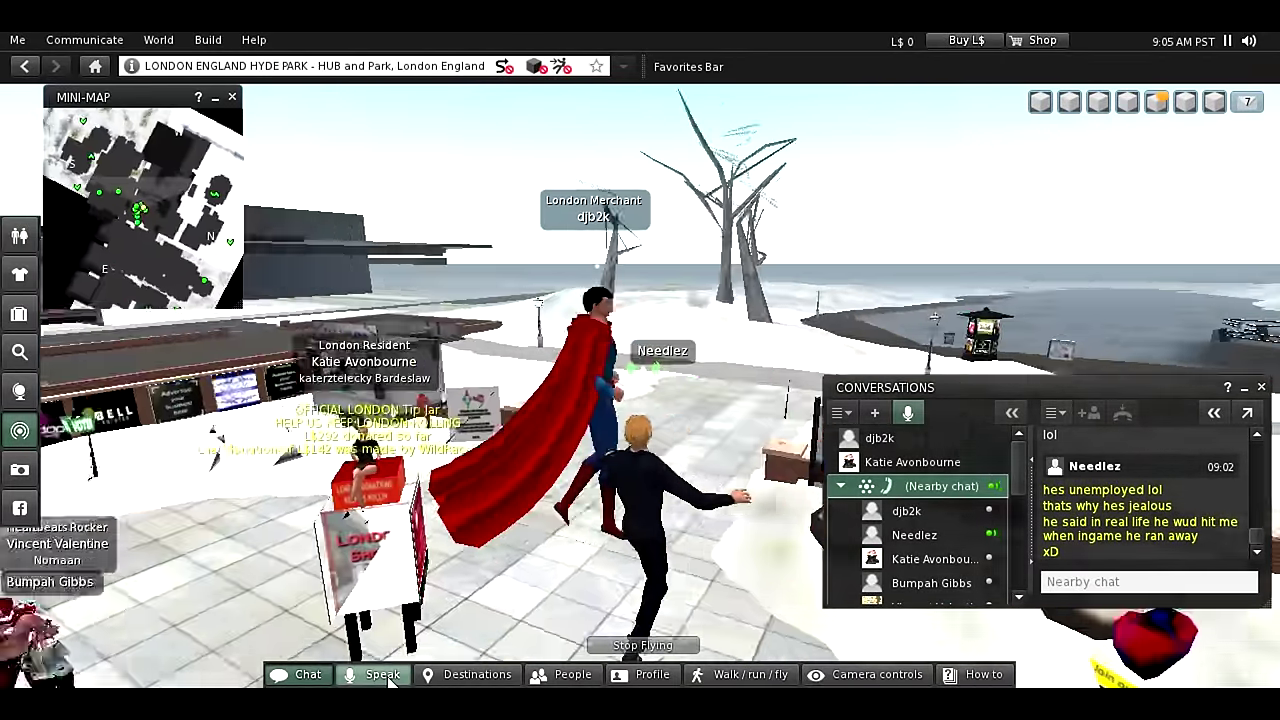
pyautogui.press('Left')
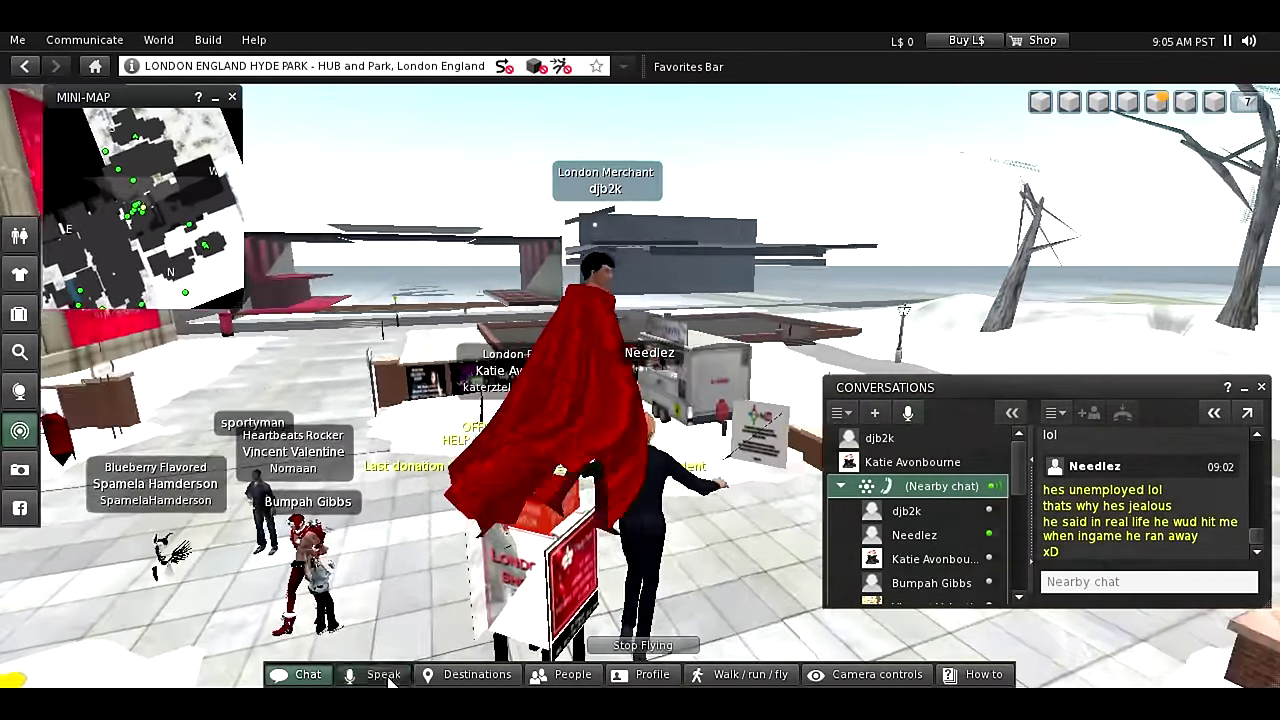
pyautogui.press('Left')
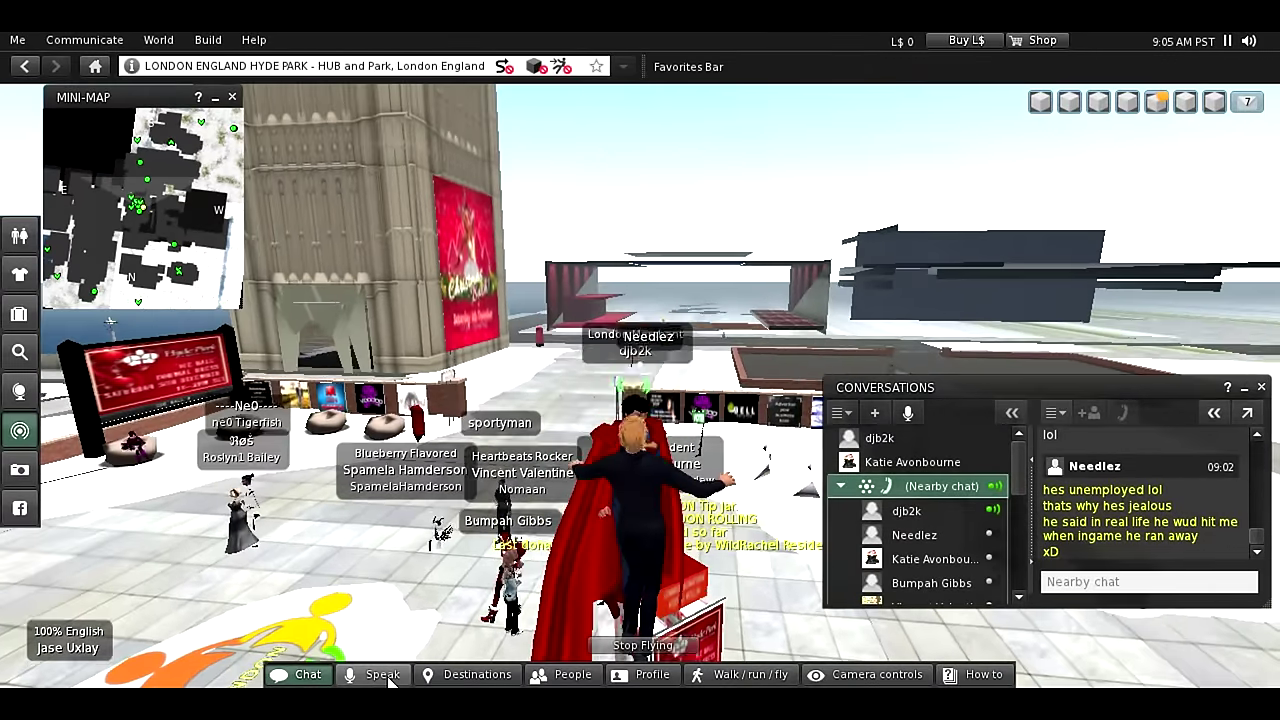
pyautogui.press('Left')
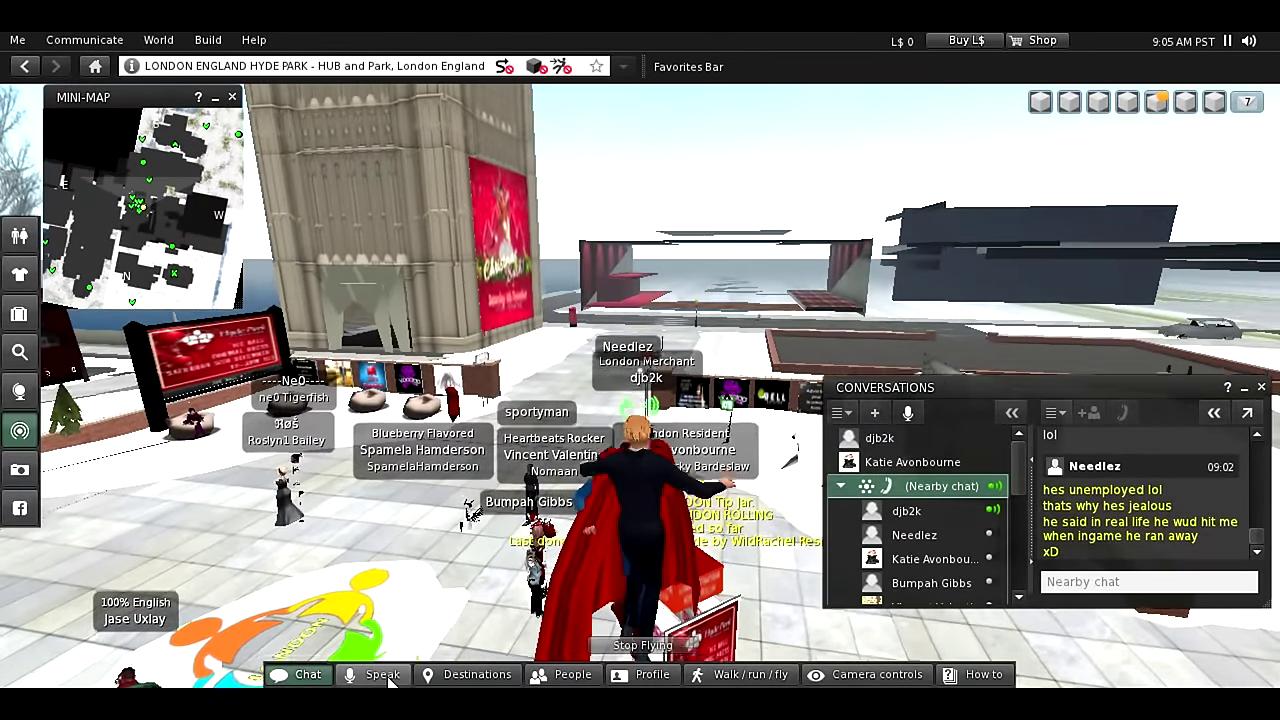
pyautogui.press('Left')
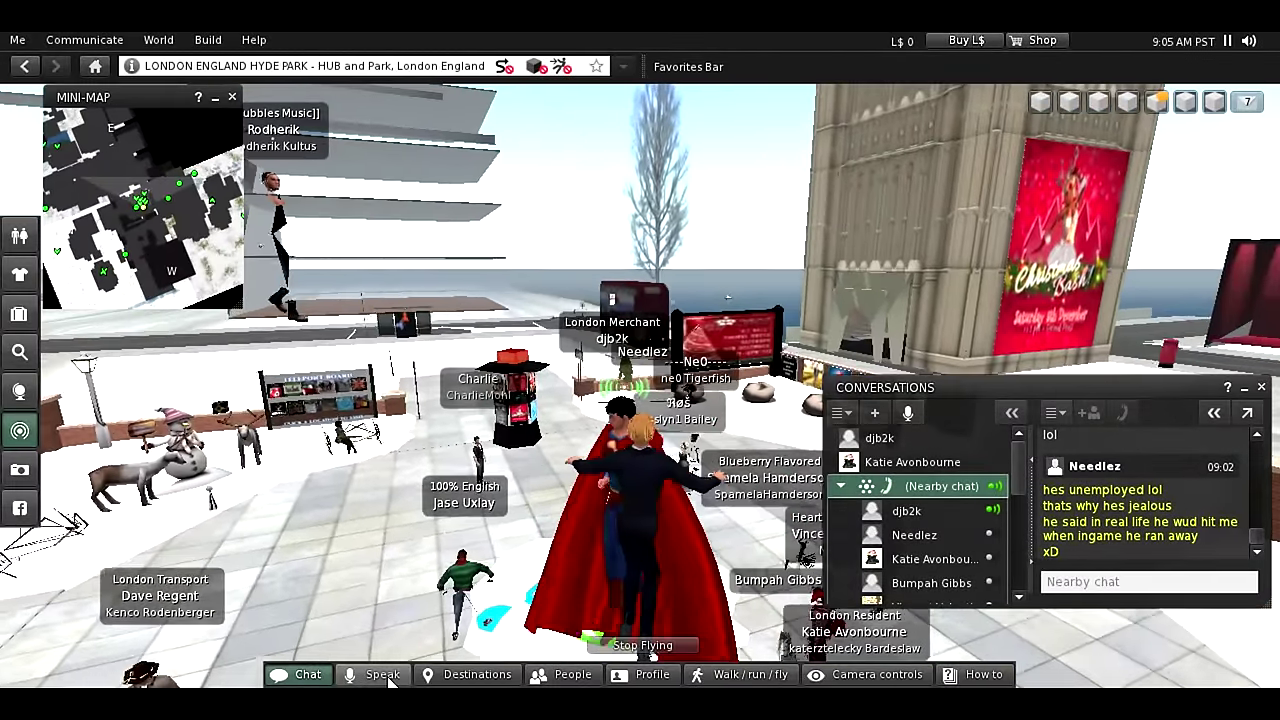
pyautogui.press('Left')
pyautogui.press('Left')
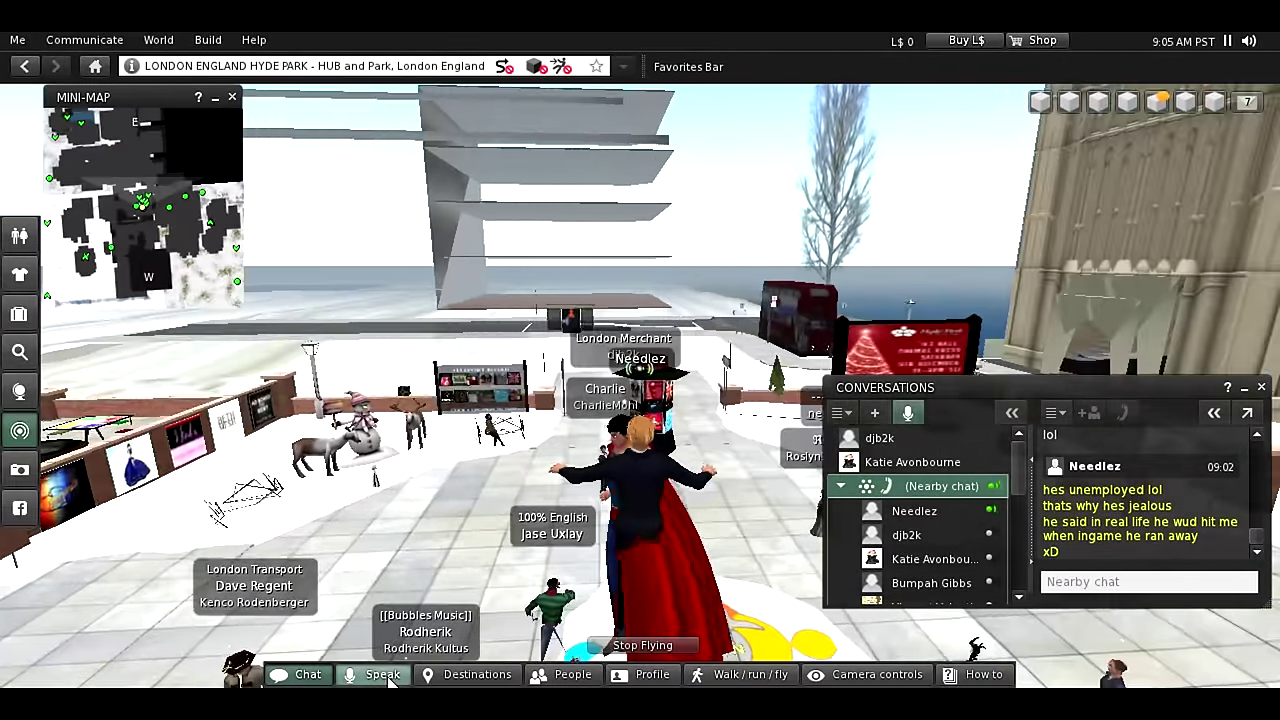
pyautogui.press('Left')
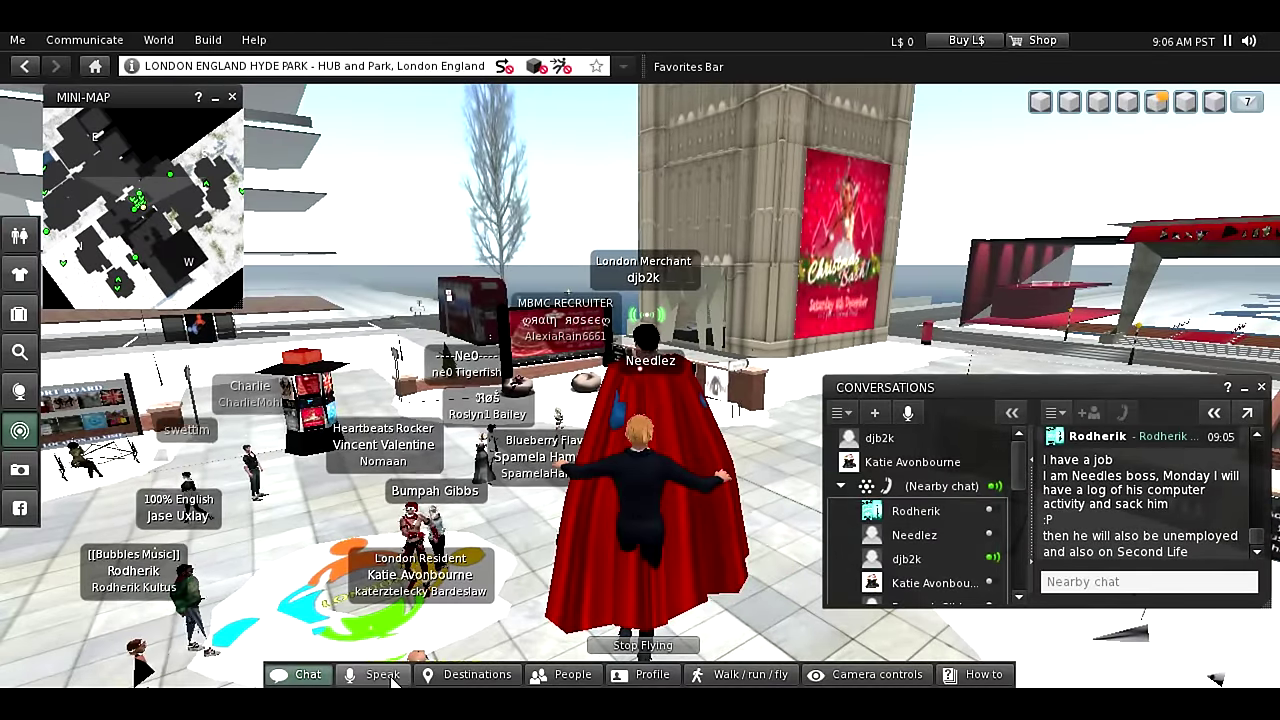
pyautogui.click(383, 674)
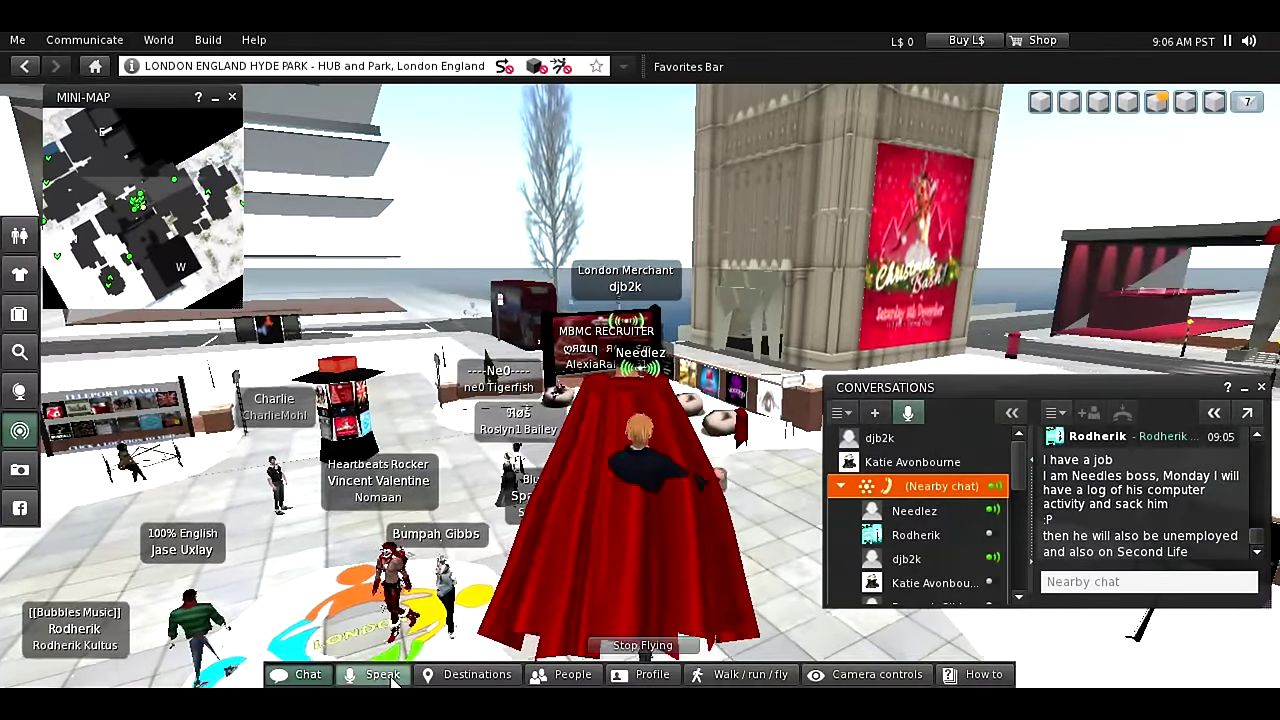
# - Turn across the park until Needlez is in front, then switch the microphone on
pyautogui.press('Left')
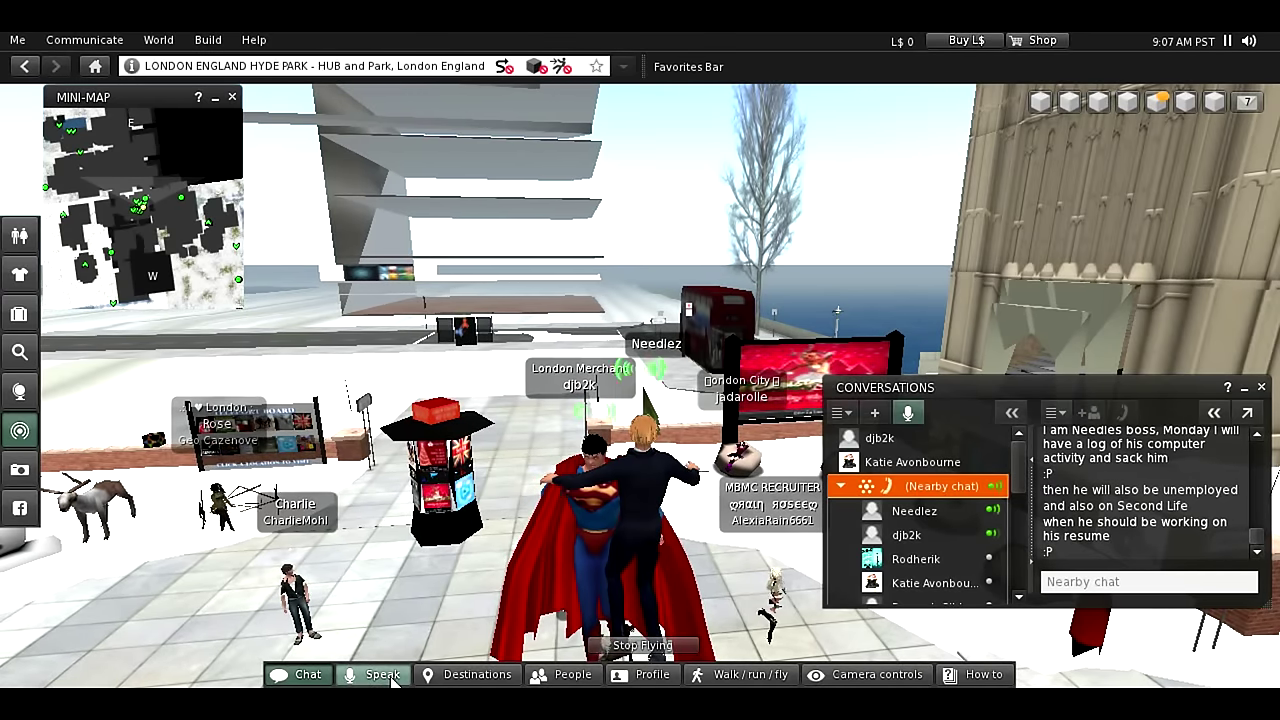
pyautogui.press('Left')
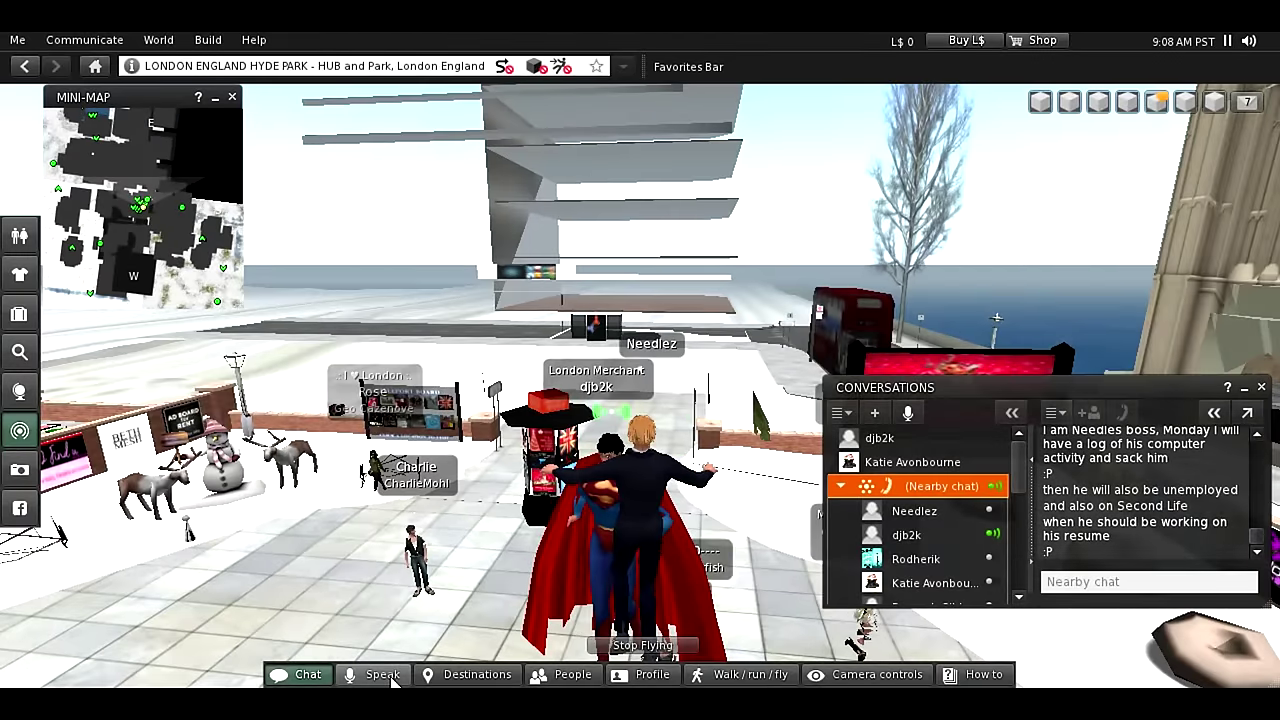
pyautogui.press('Left')
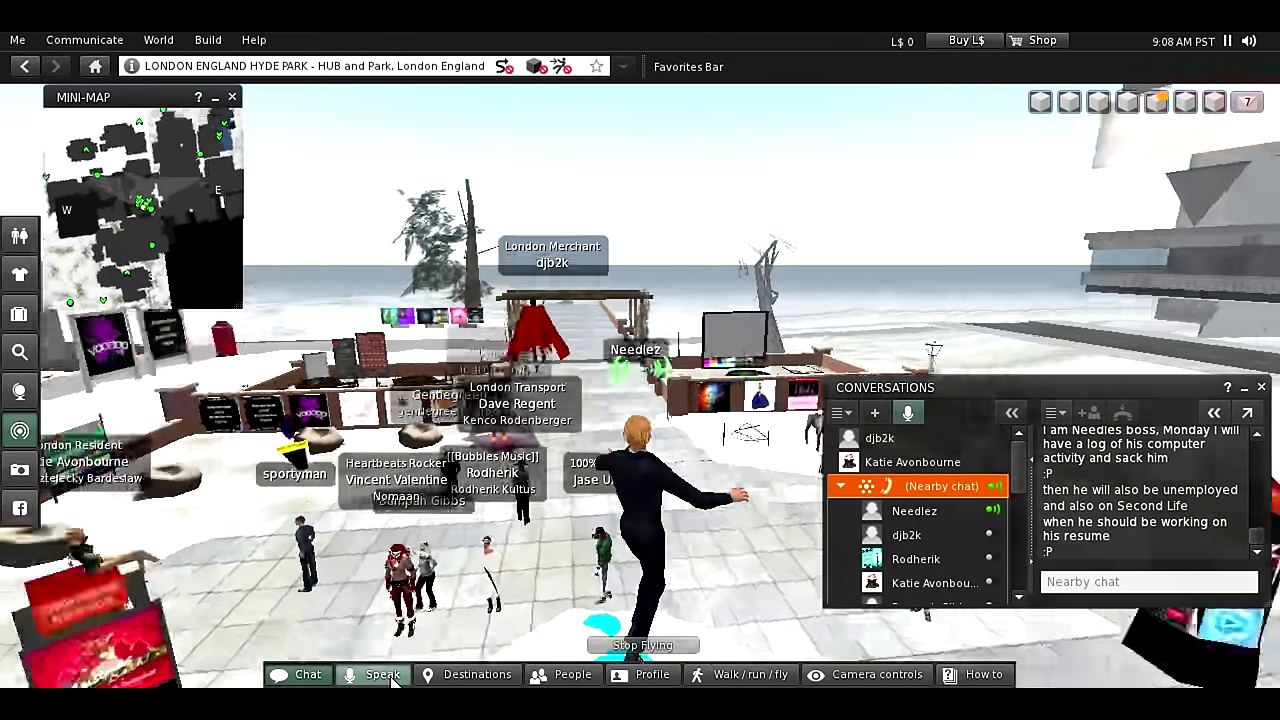
pyautogui.press('Left')
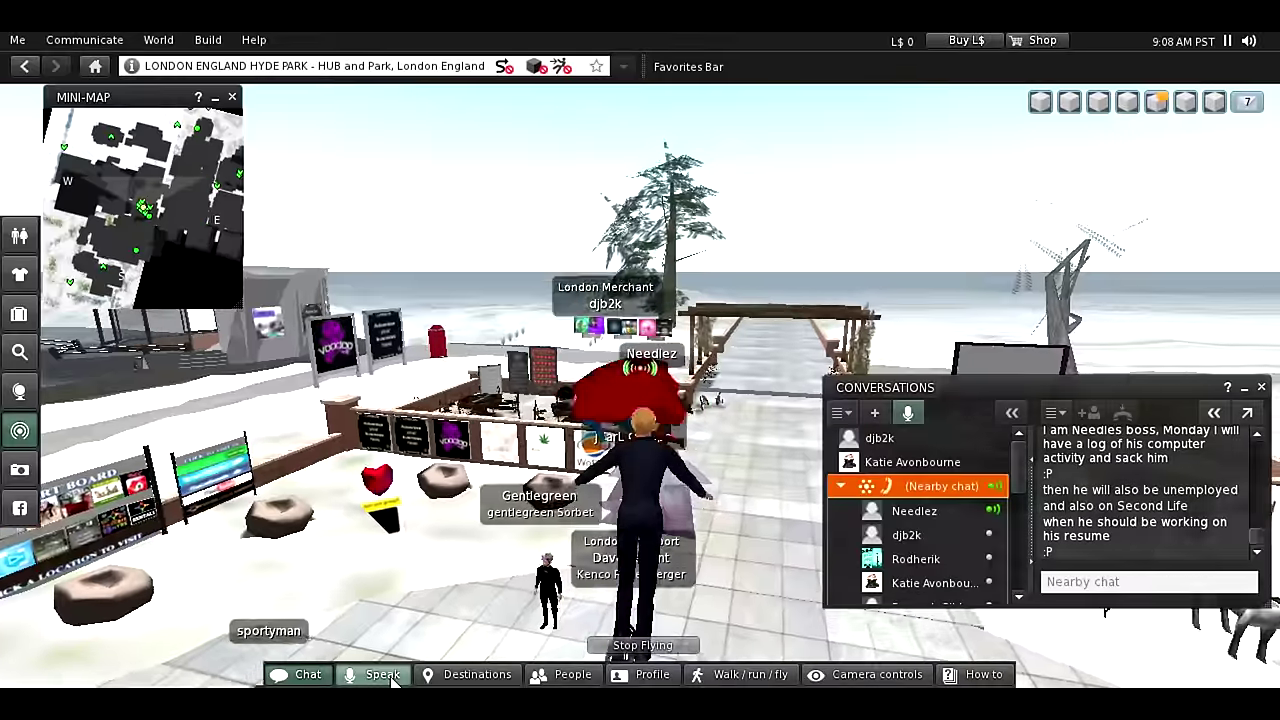
pyautogui.press('Left')
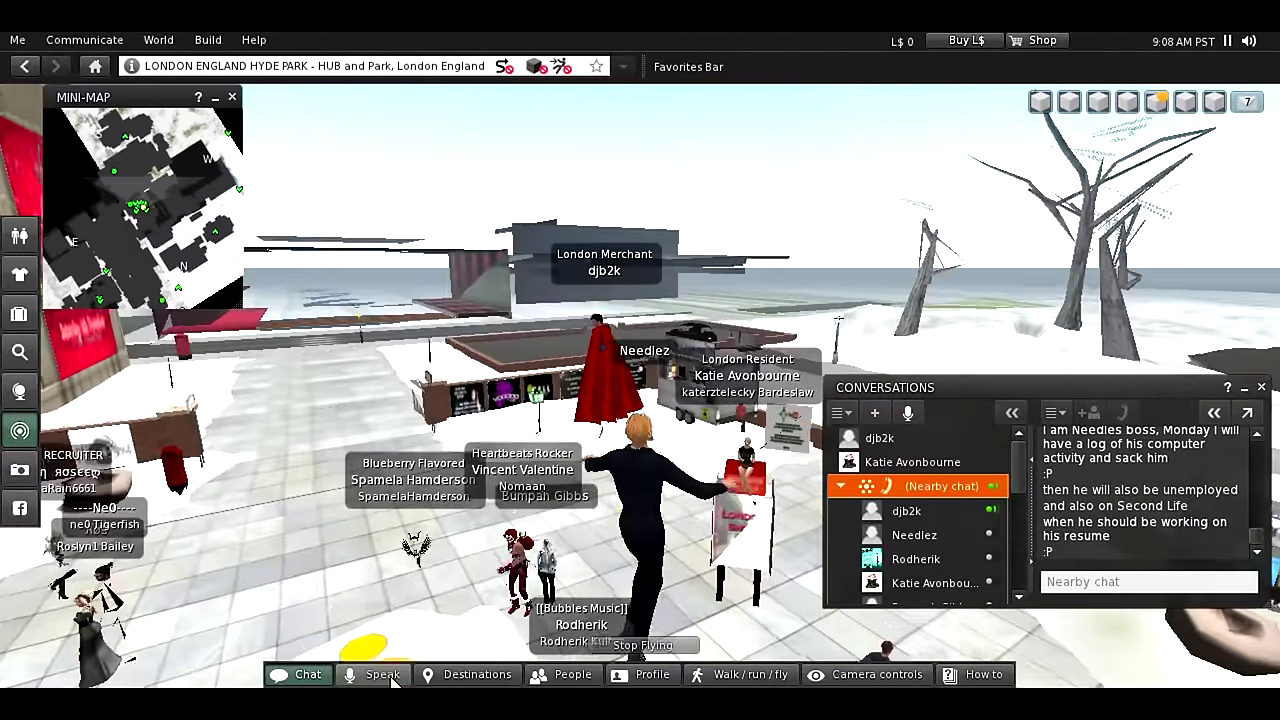
pyautogui.press('Left')
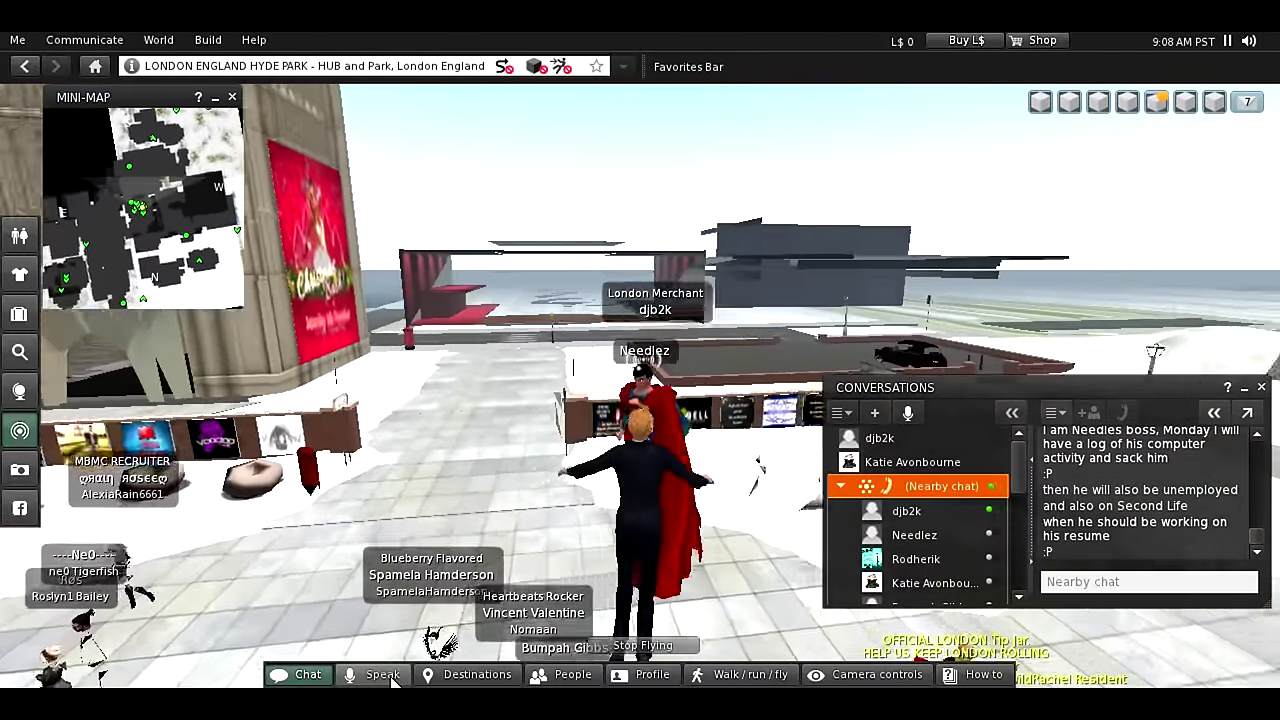
pyautogui.press('Left')
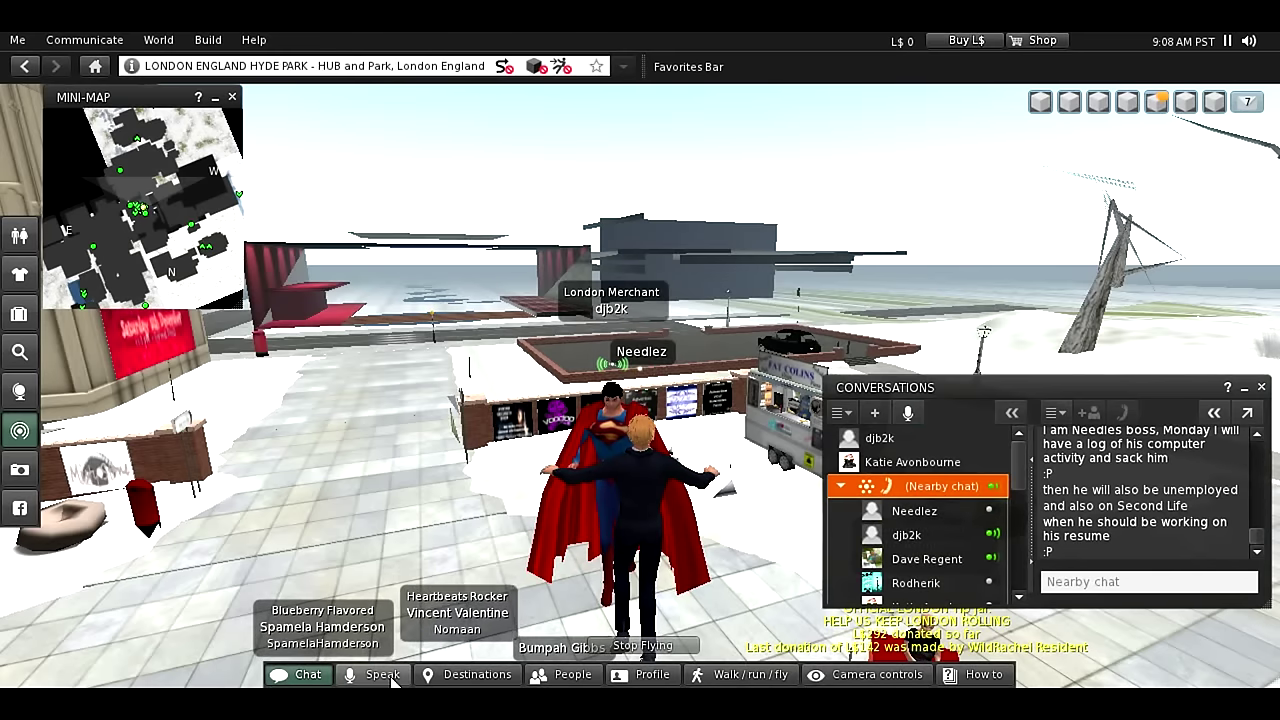
pyautogui.click(383, 674)
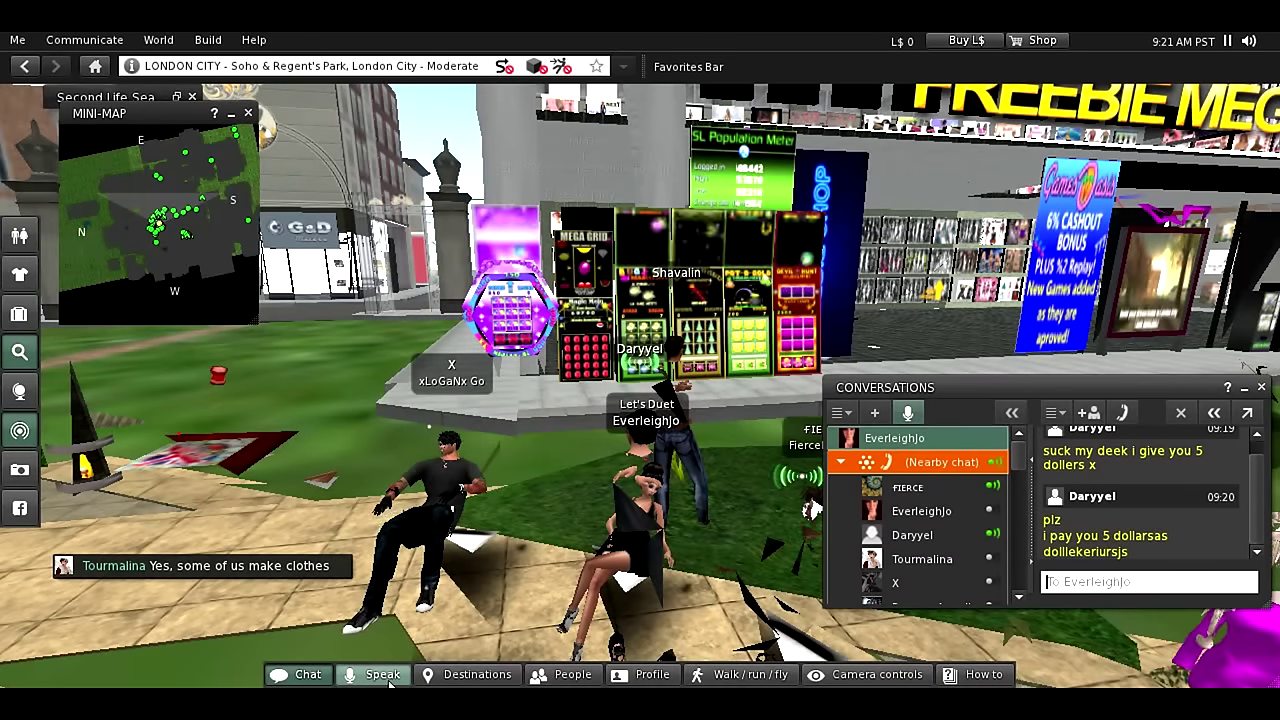
pyautogui.click(383, 674)
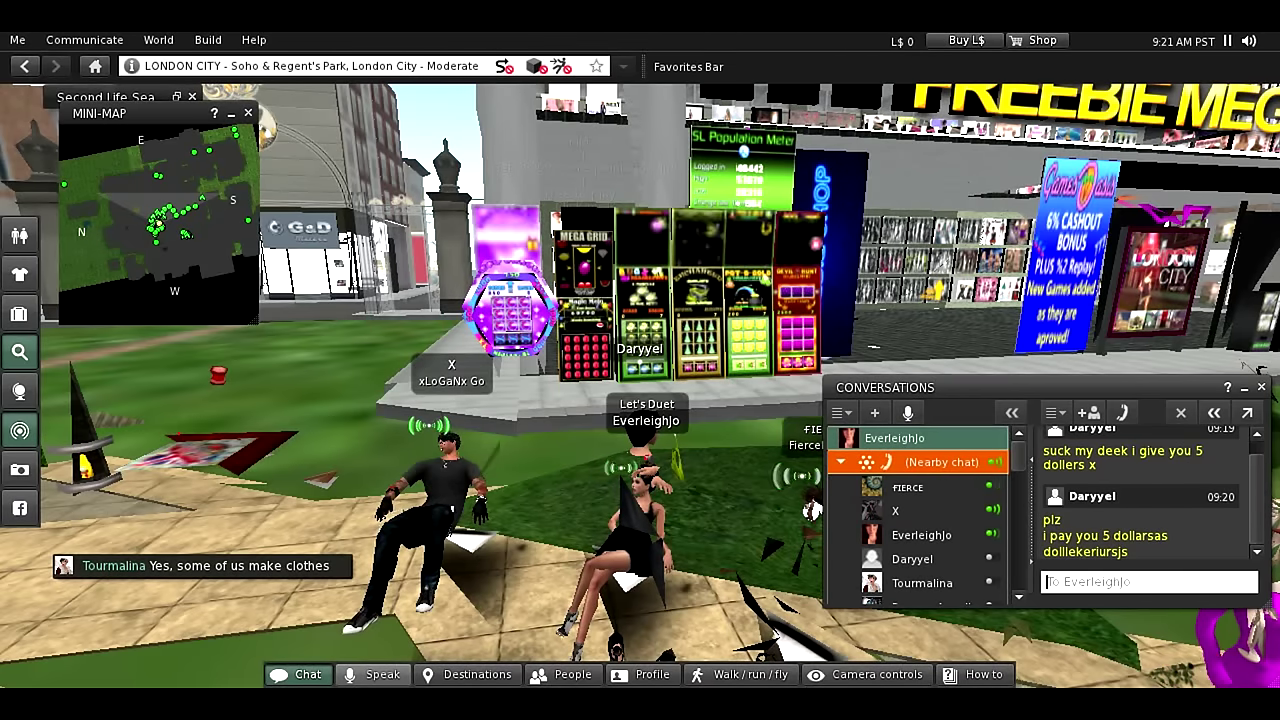
pyautogui.click(383, 674)
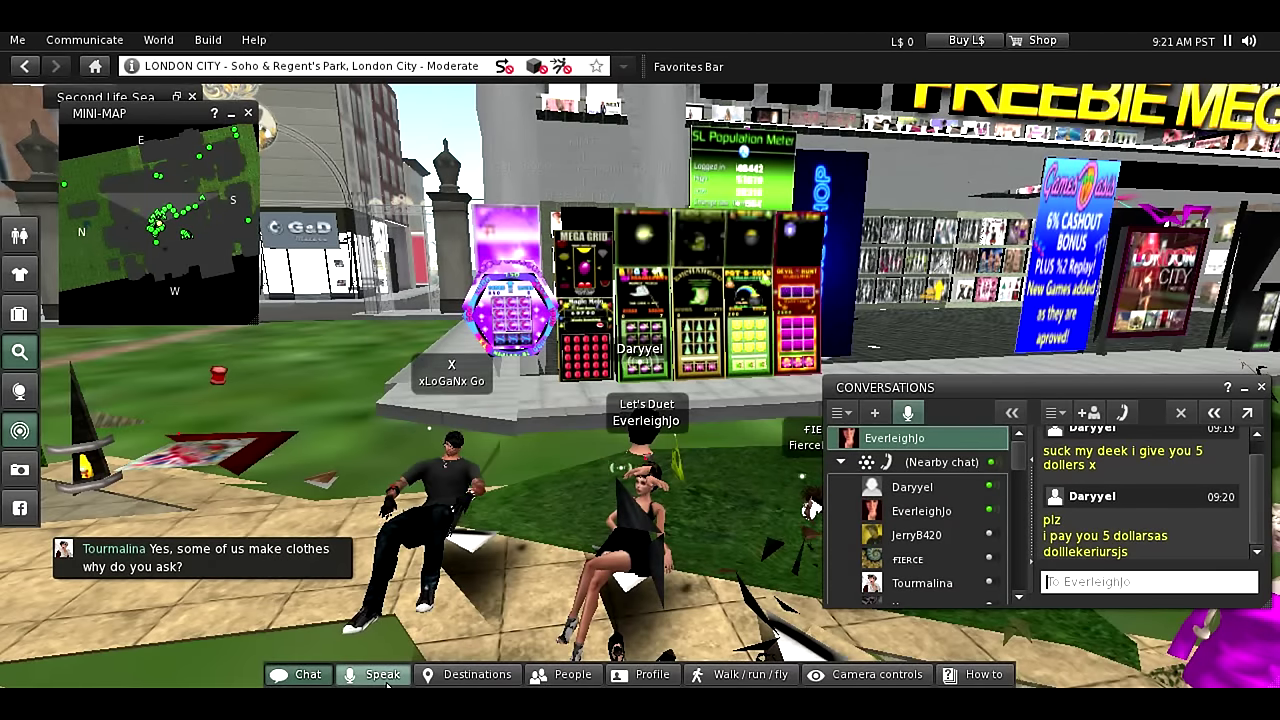
pyautogui.click(383, 674)
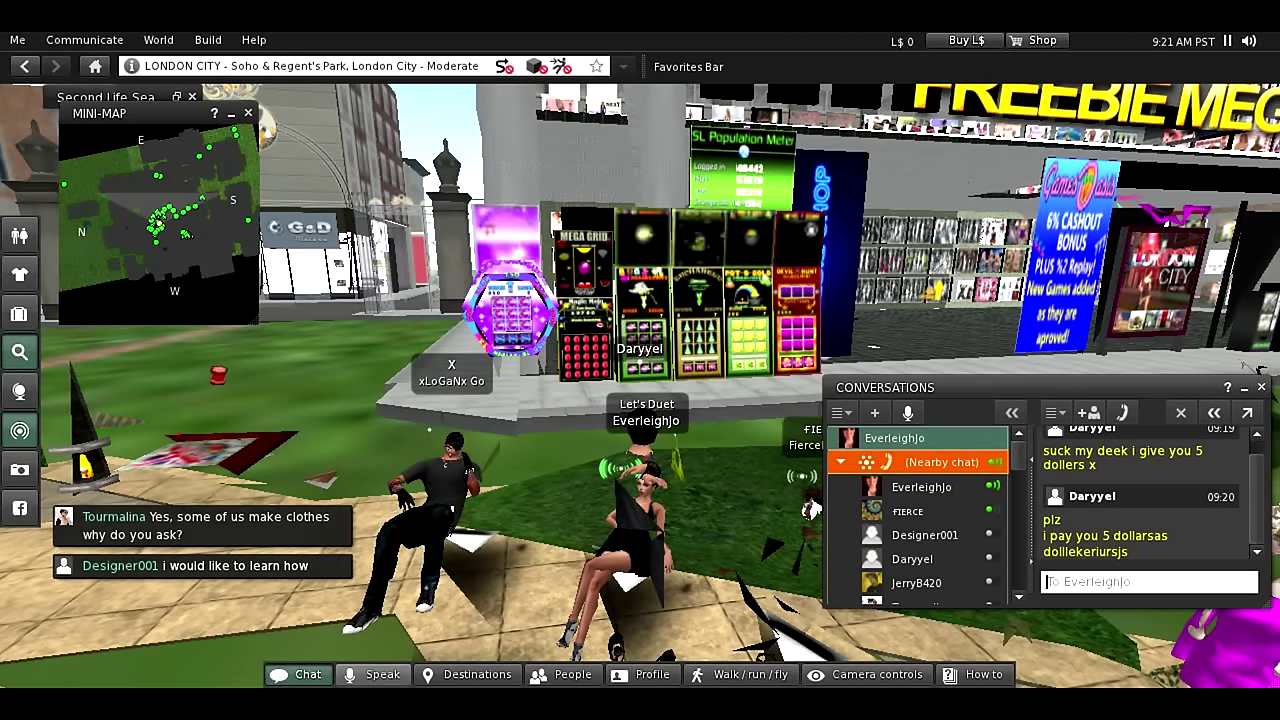
pyautogui.click(383, 674)
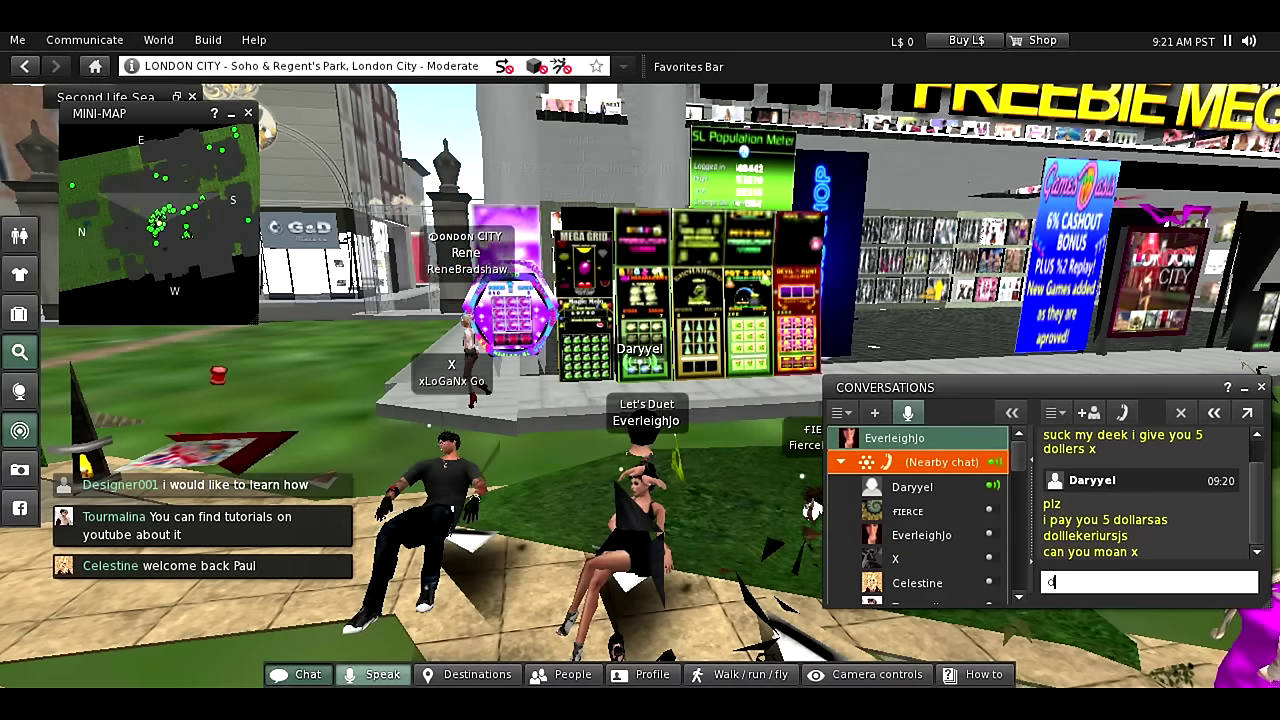
pyautogui.write('d')
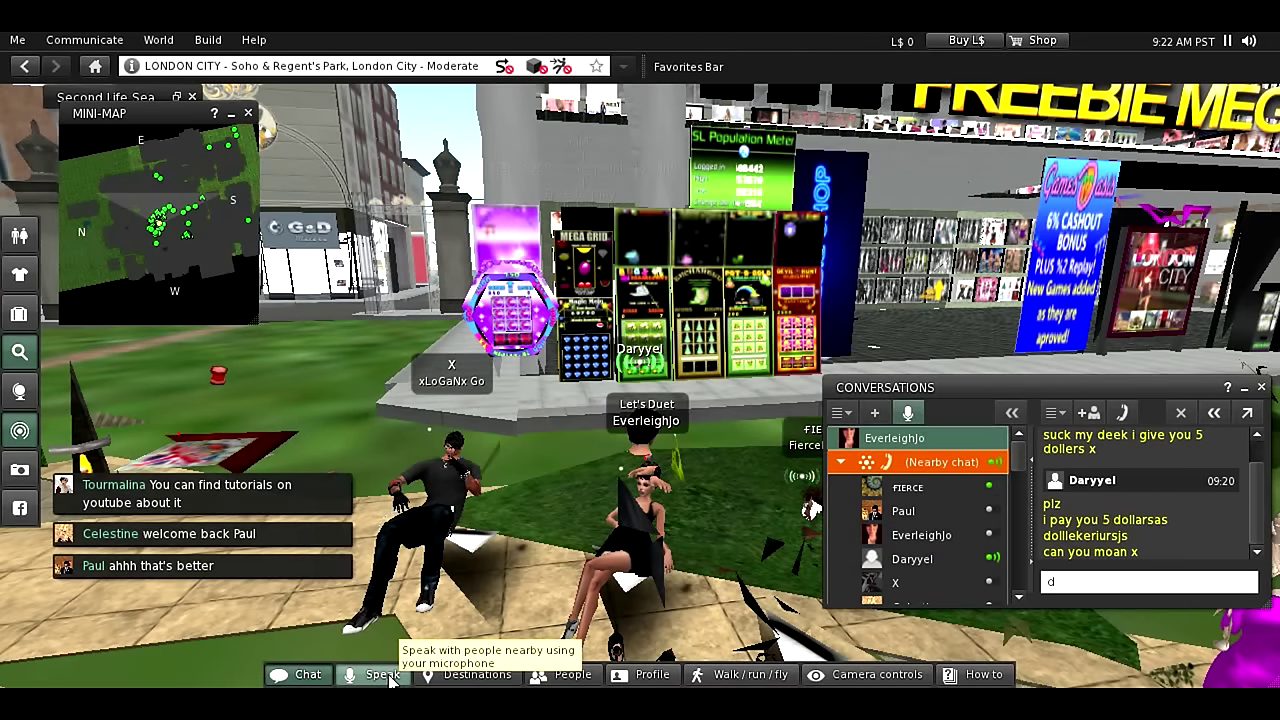
pyautogui.click(383, 674)
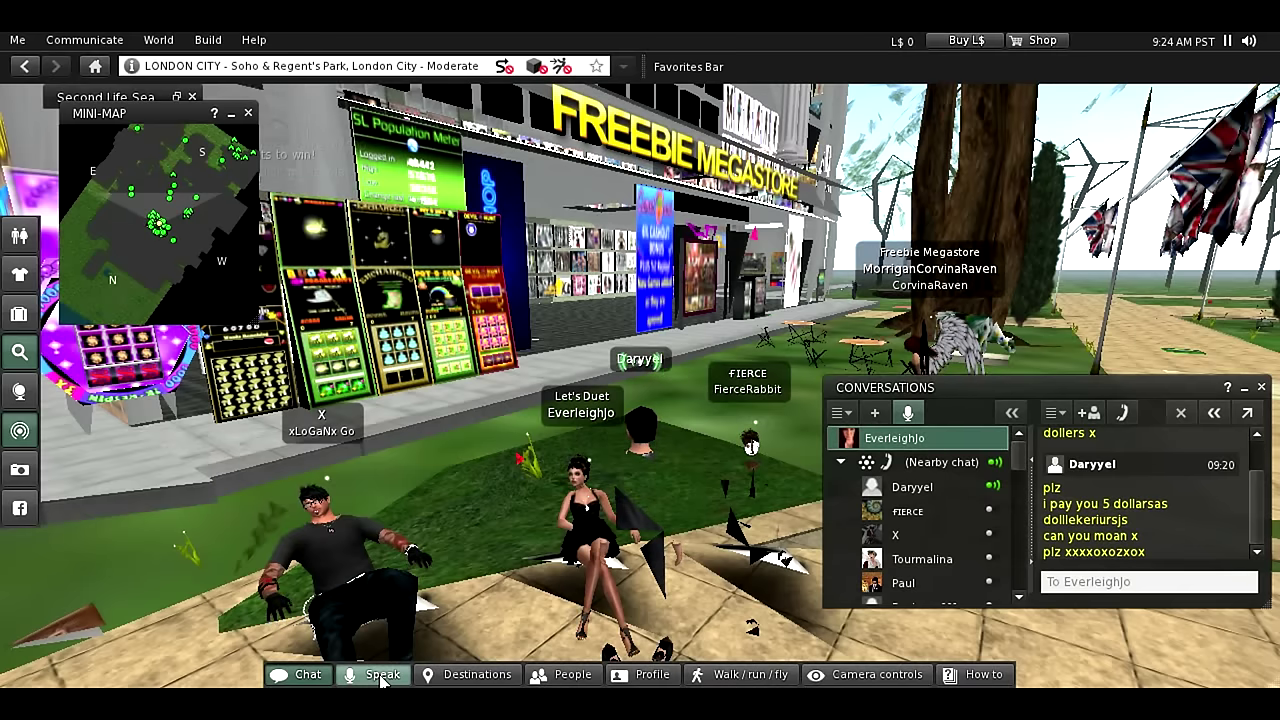
# - Switch voice off, on, off and on again while talking to the Freebie Megastore group
pyautogui.click(383, 674)
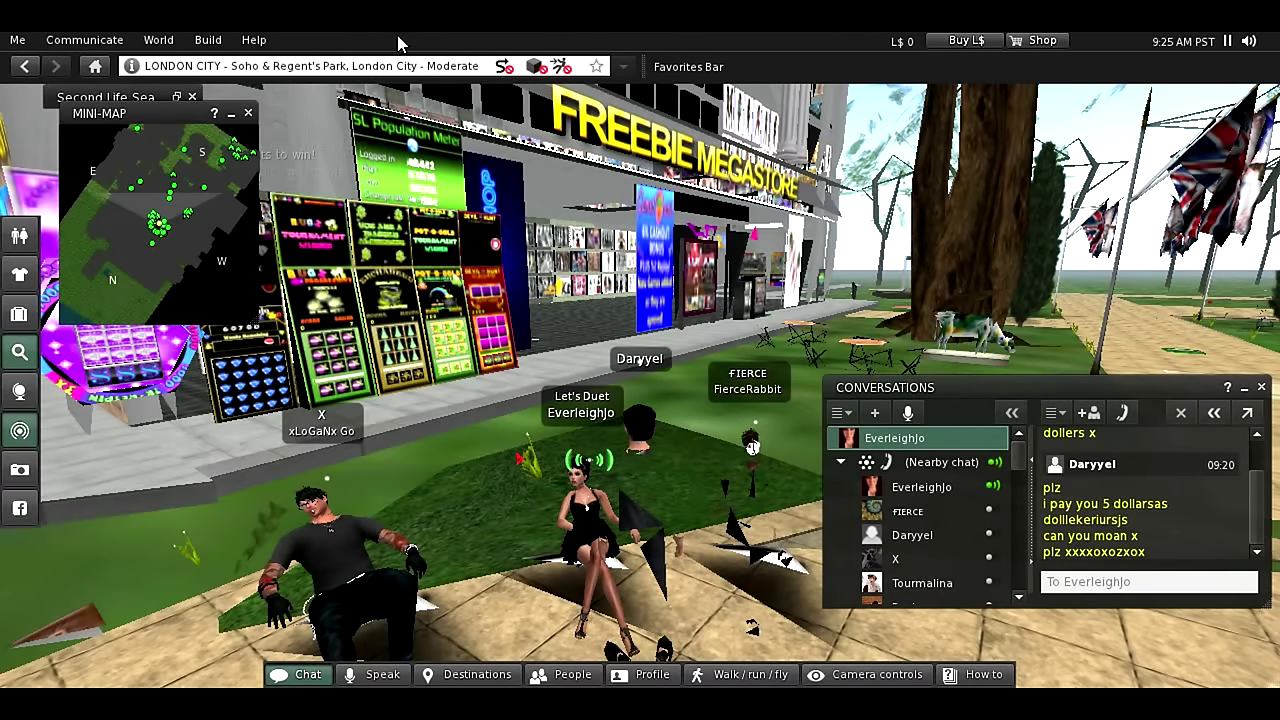
pyautogui.click(384, 676)
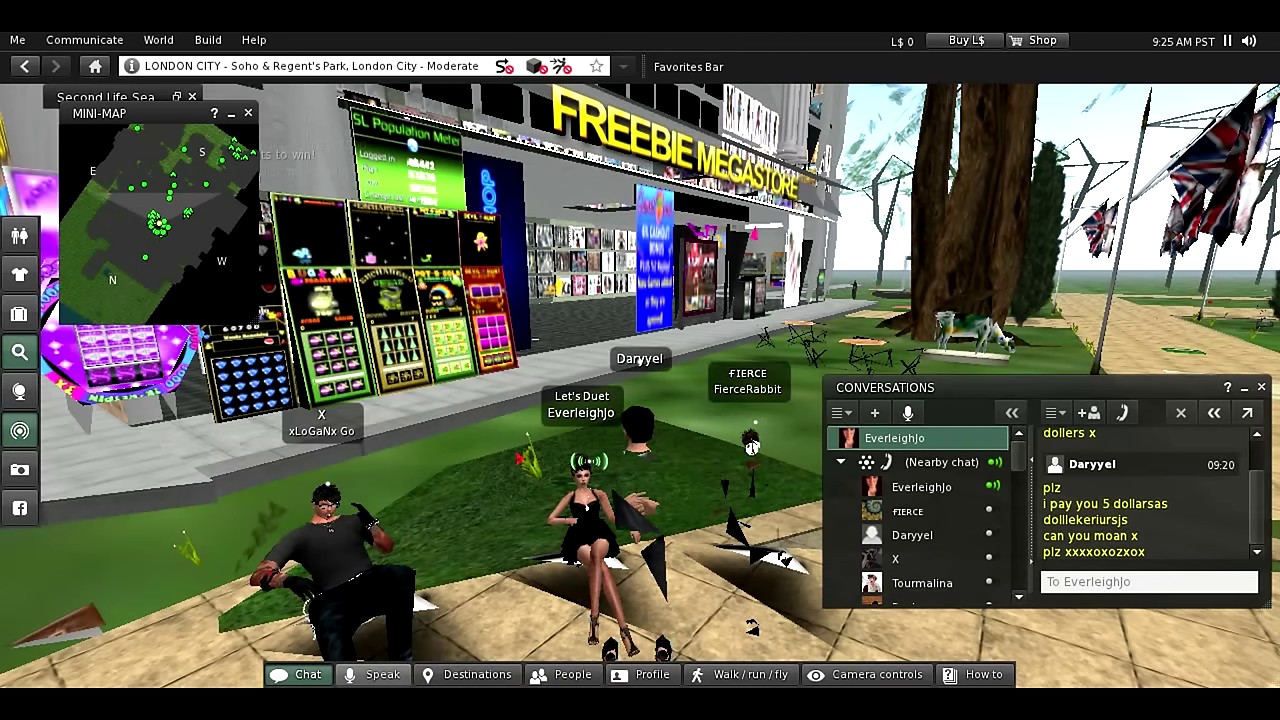
pyautogui.click(382, 676)
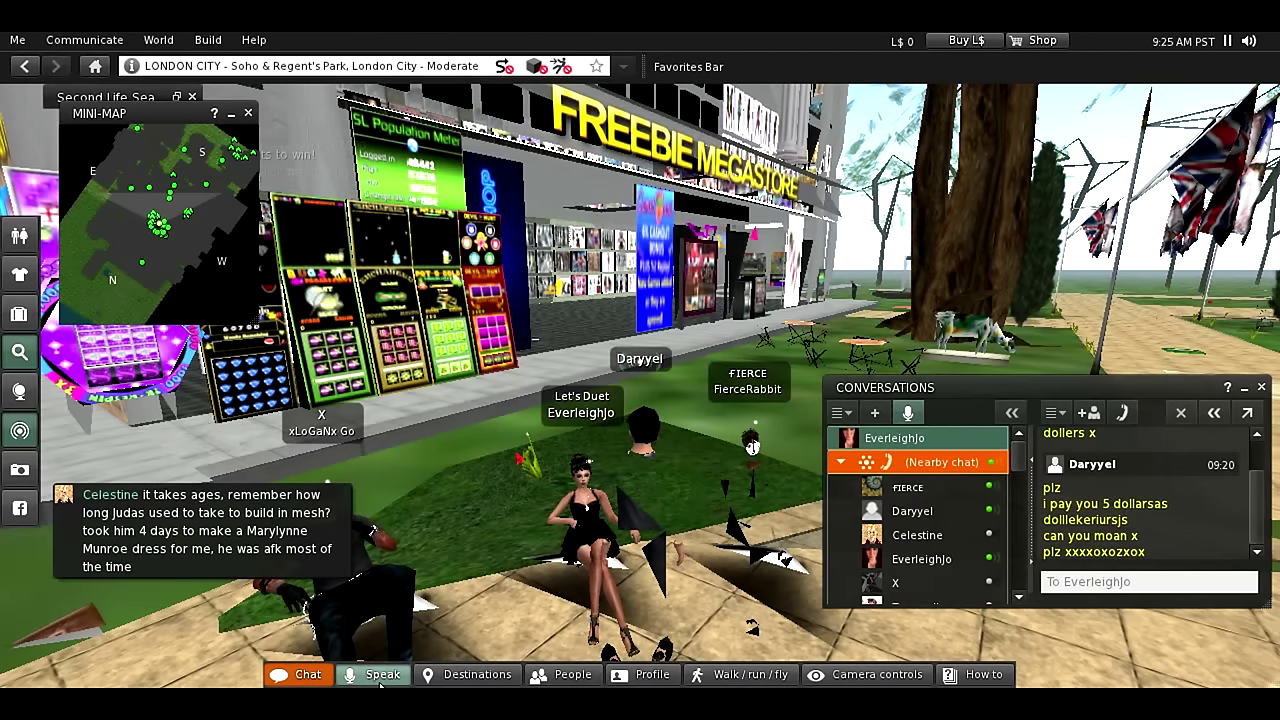
pyautogui.click(382, 676)
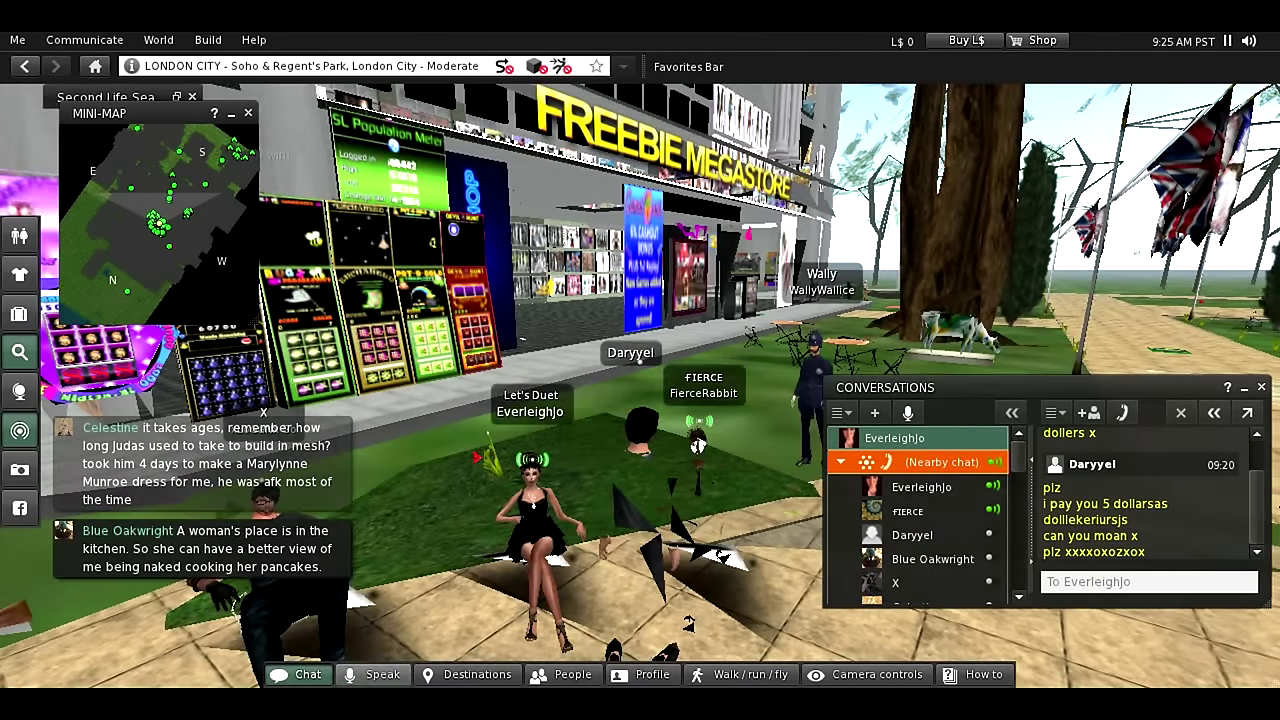
pyautogui.click(372, 680)
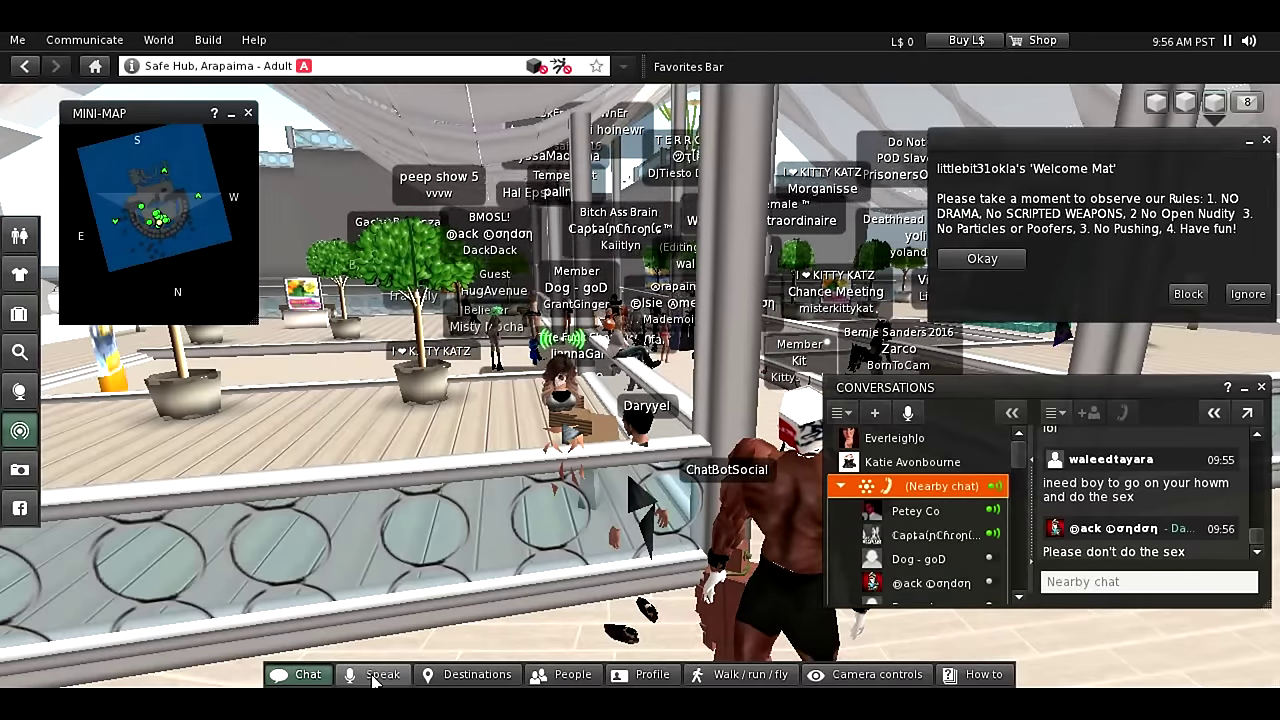
# - Turn the microphone on for a brief remark at Safe Hub, Arapaima, then off
pyautogui.click(372, 680)
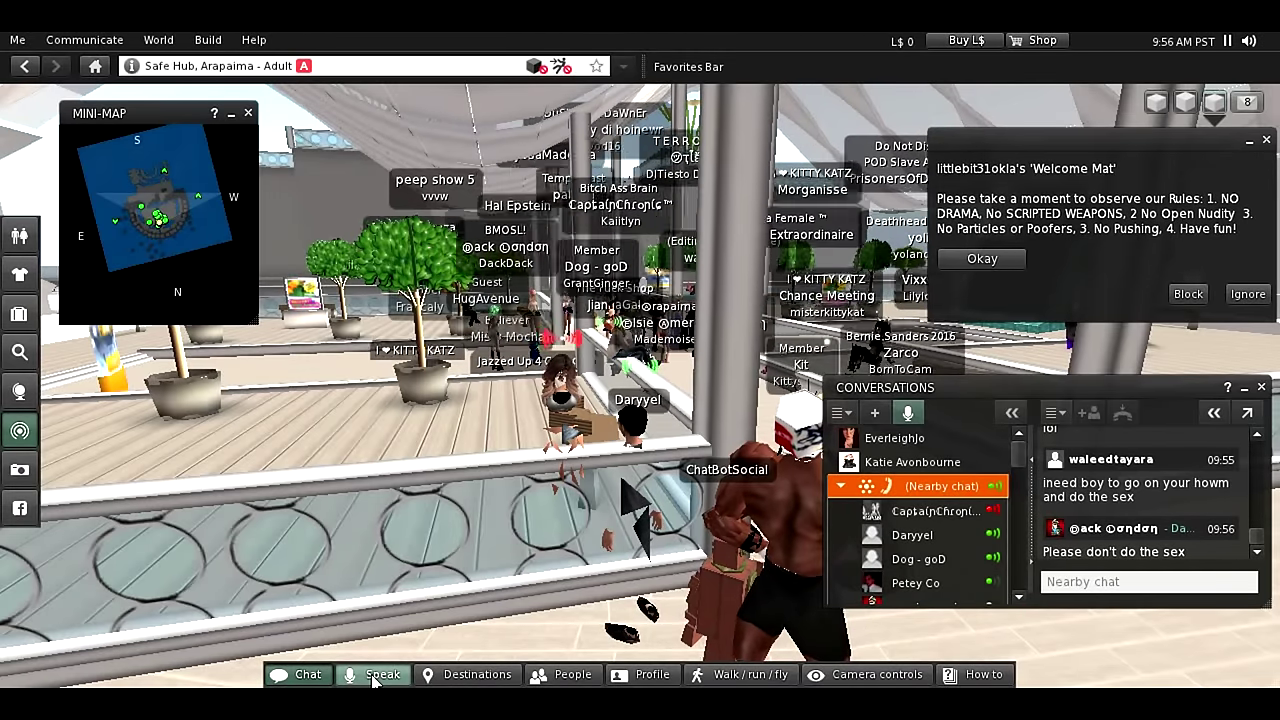
pyautogui.click(372, 680)
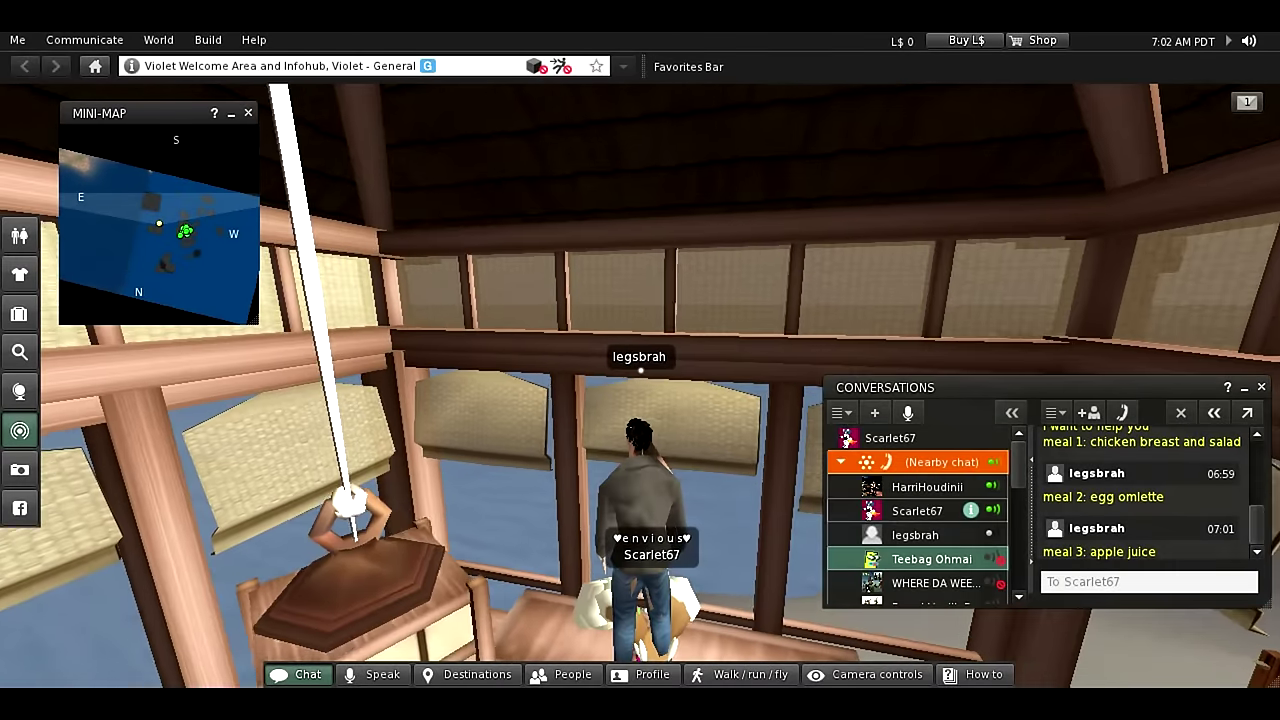
pyautogui.rightClick(935, 486)
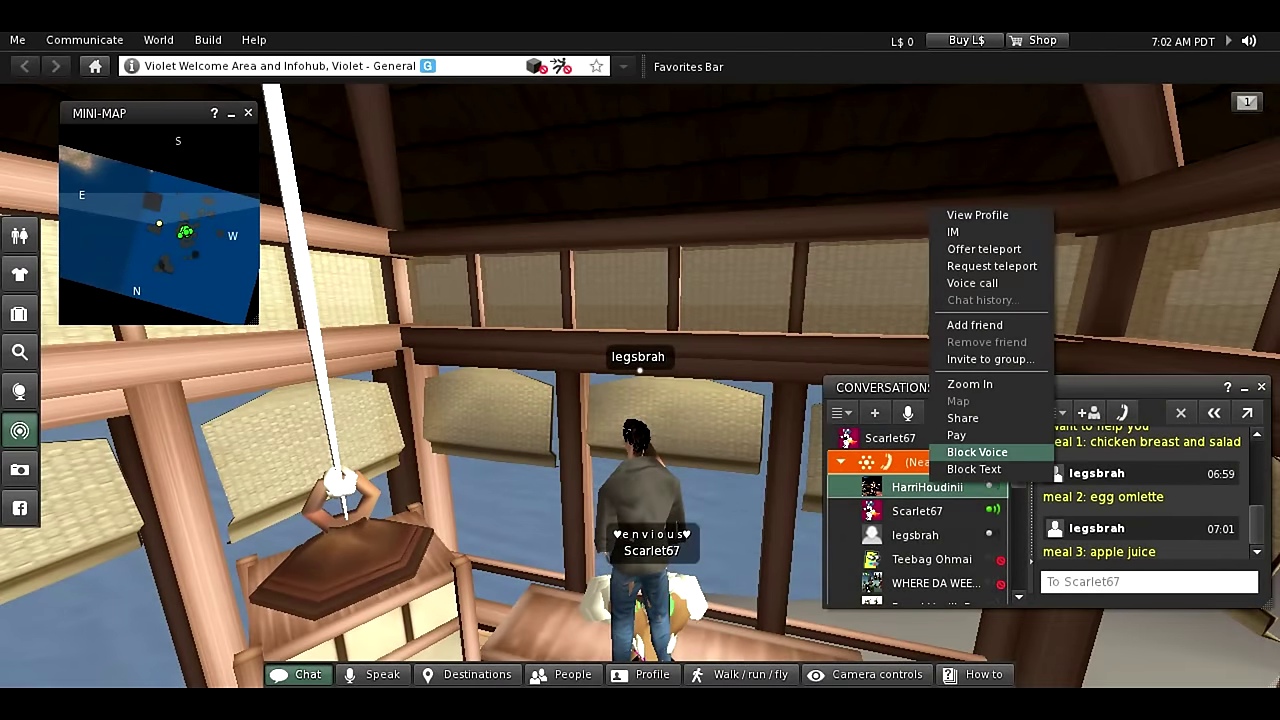
pyautogui.click(977, 452)
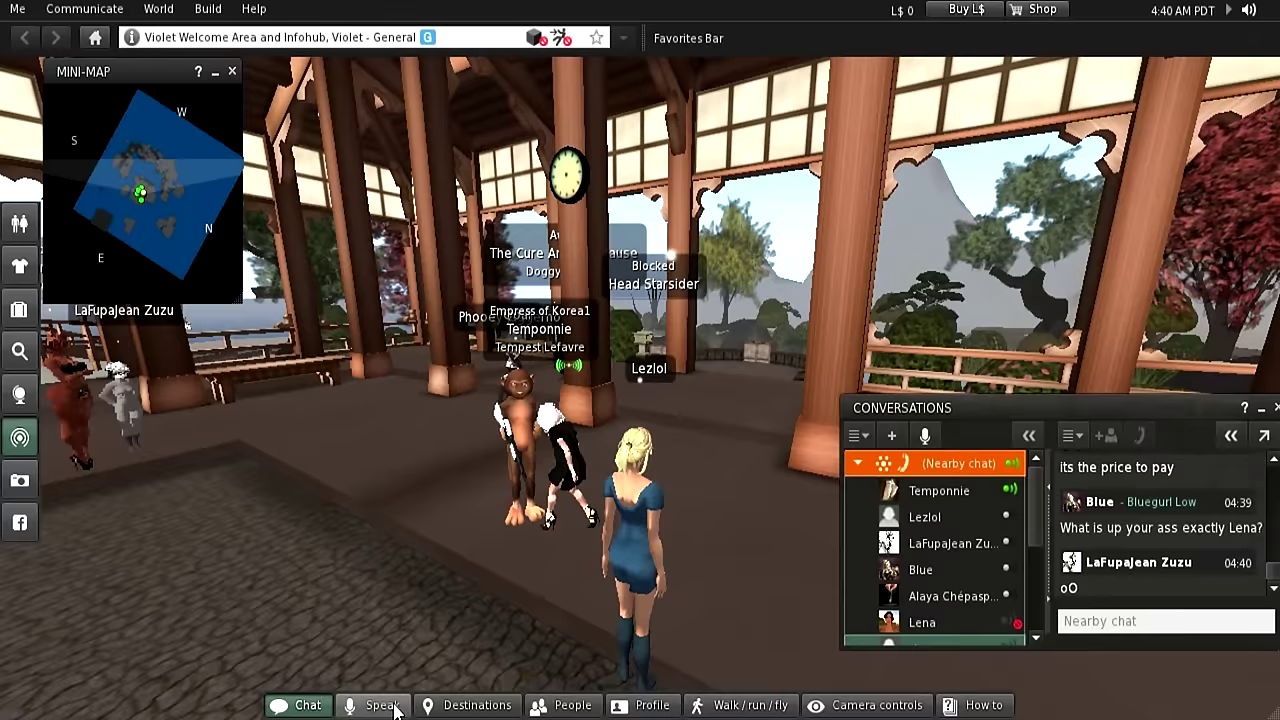
# - Turn the avatar around the Violet Welcome Area pavilion to look over the crowd
pyautogui.press('Left')
pyautogui.press('Left')
pyautogui.press('Left')
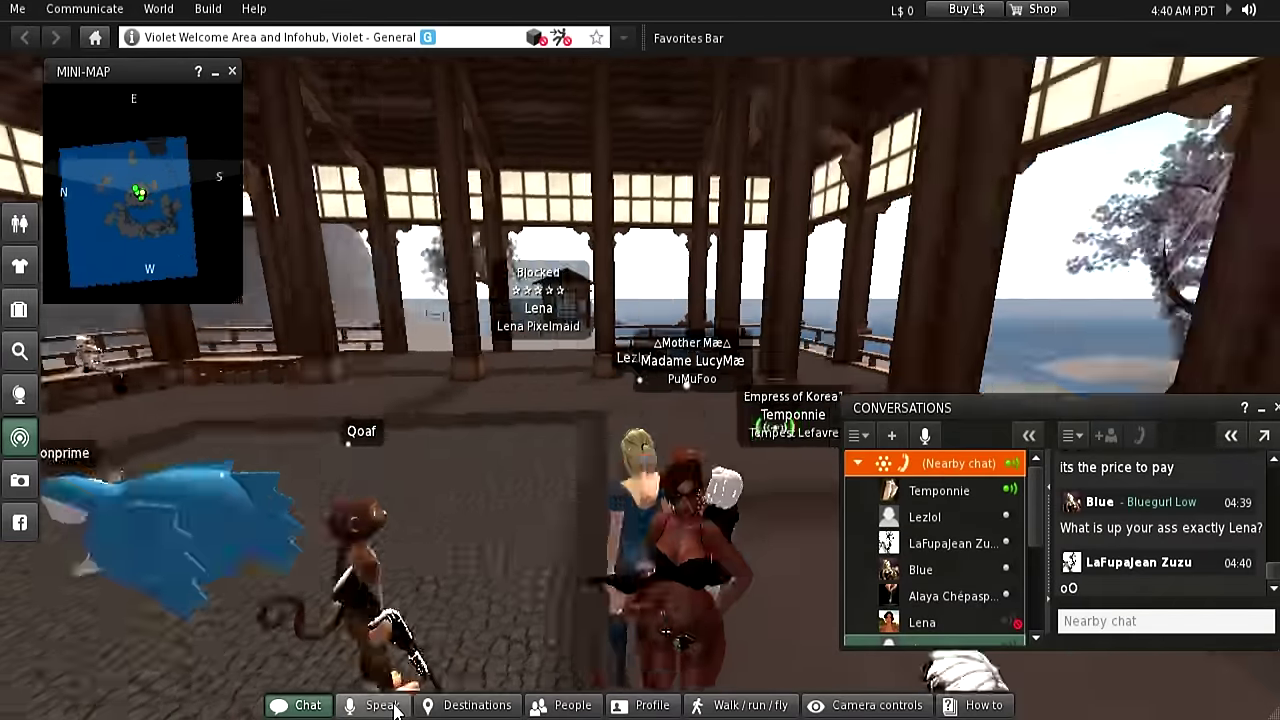
pyautogui.press('Left')
pyautogui.press('Left')
pyautogui.press('Left')
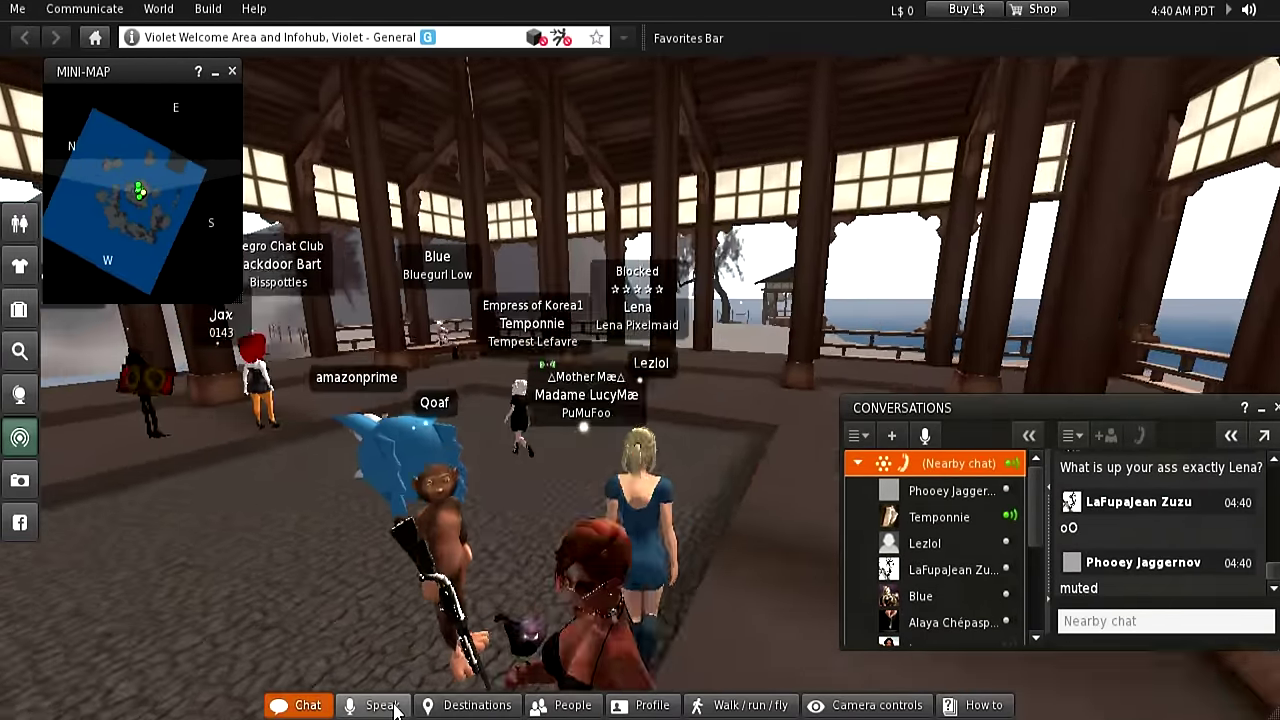
pyautogui.press('Left')
pyautogui.press('Left')
pyautogui.press('Left')
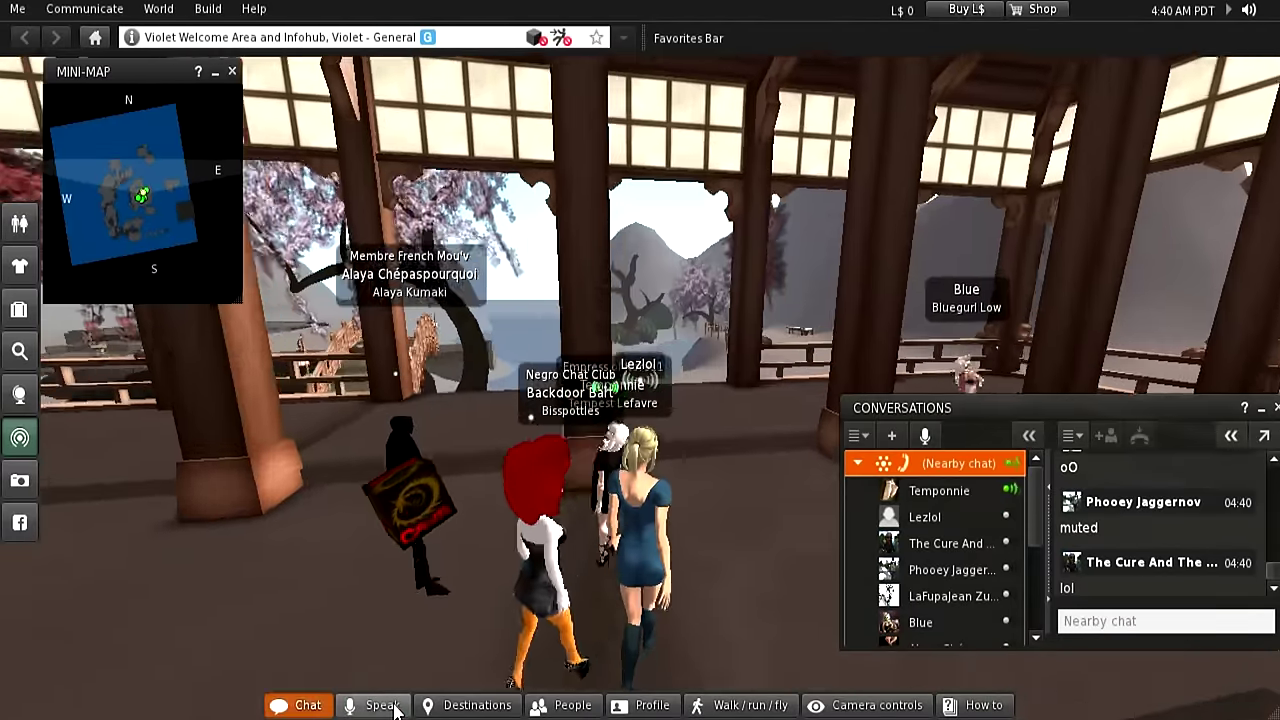
pyautogui.press('Left')
pyautogui.press('Left')
pyautogui.press('Up')
pyautogui.press('Up')
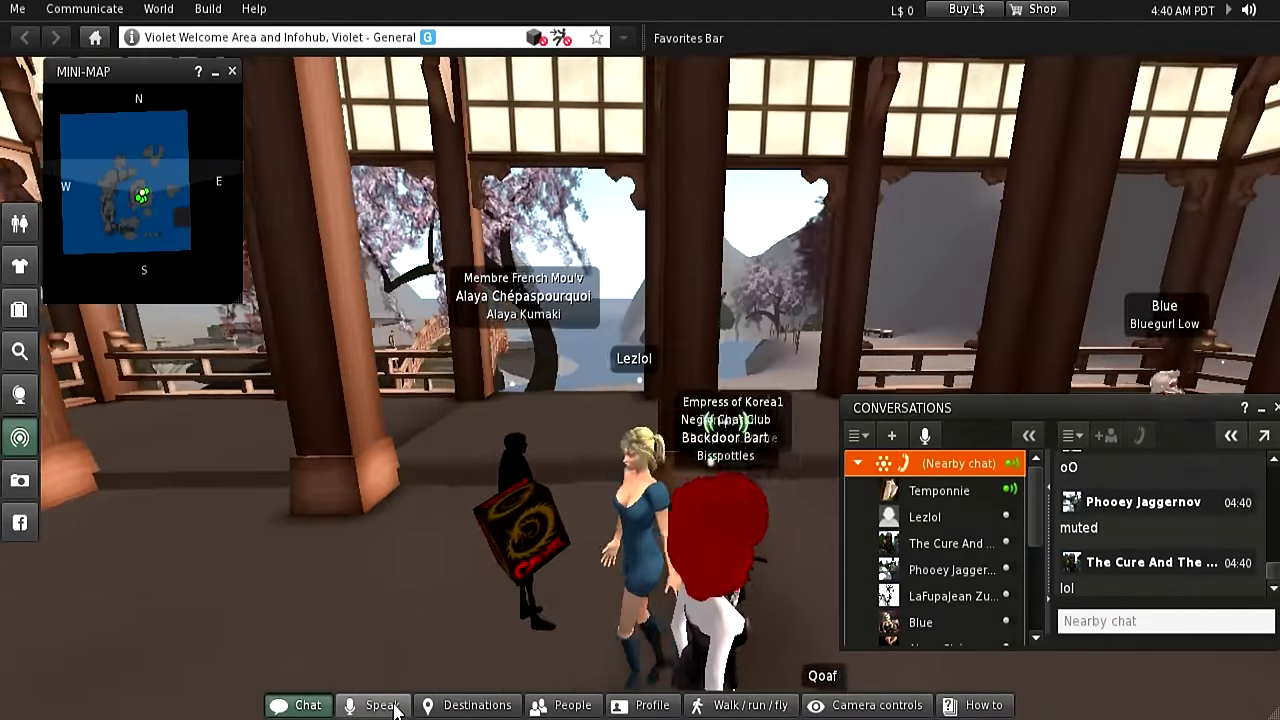
pyautogui.press('Left')
pyautogui.press('Left')
pyautogui.press('Left')
pyautogui.press('Left')
pyautogui.press('Left')
pyautogui.press('Left')
pyautogui.press('Left')
pyautogui.press('Left')
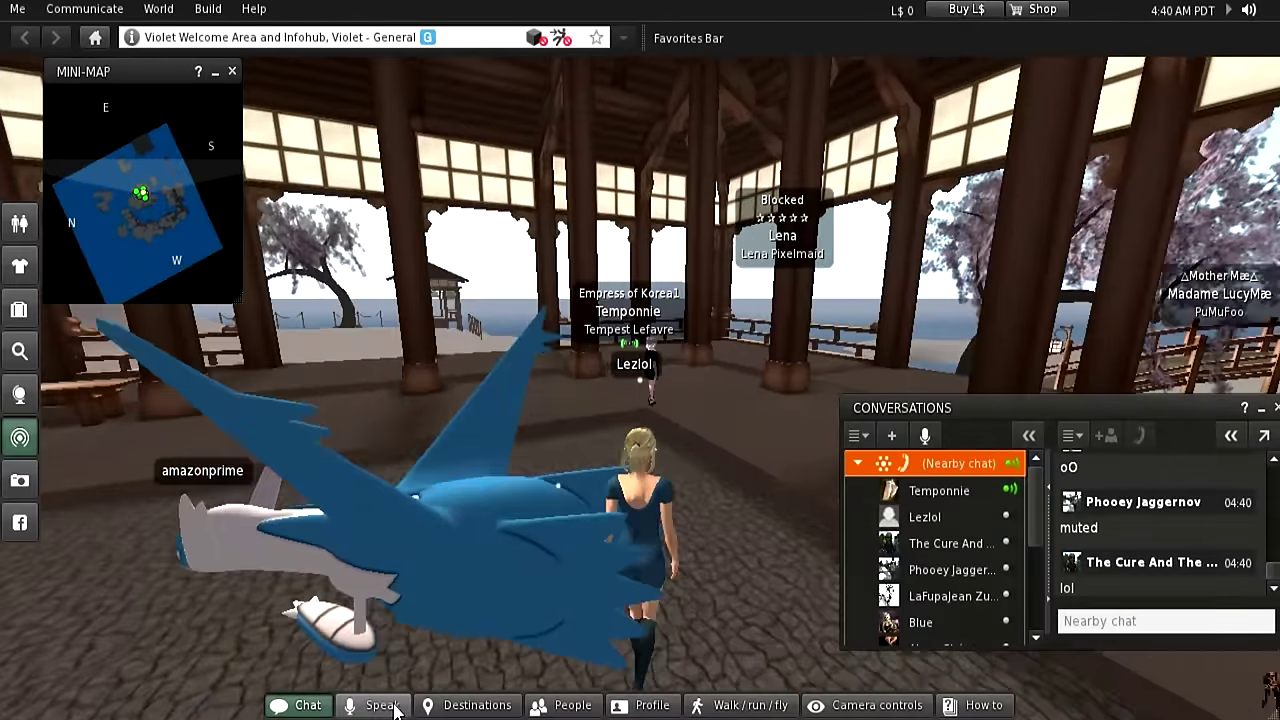
# - Walk the avatar forward across the pavilion while starting to talk on voice
pyautogui.press('Up')
pyautogui.press('Up')
pyautogui.press('Up')
pyautogui.press('Left')
pyautogui.press('Left')
pyautogui.press('Up')
pyautogui.press('Up')
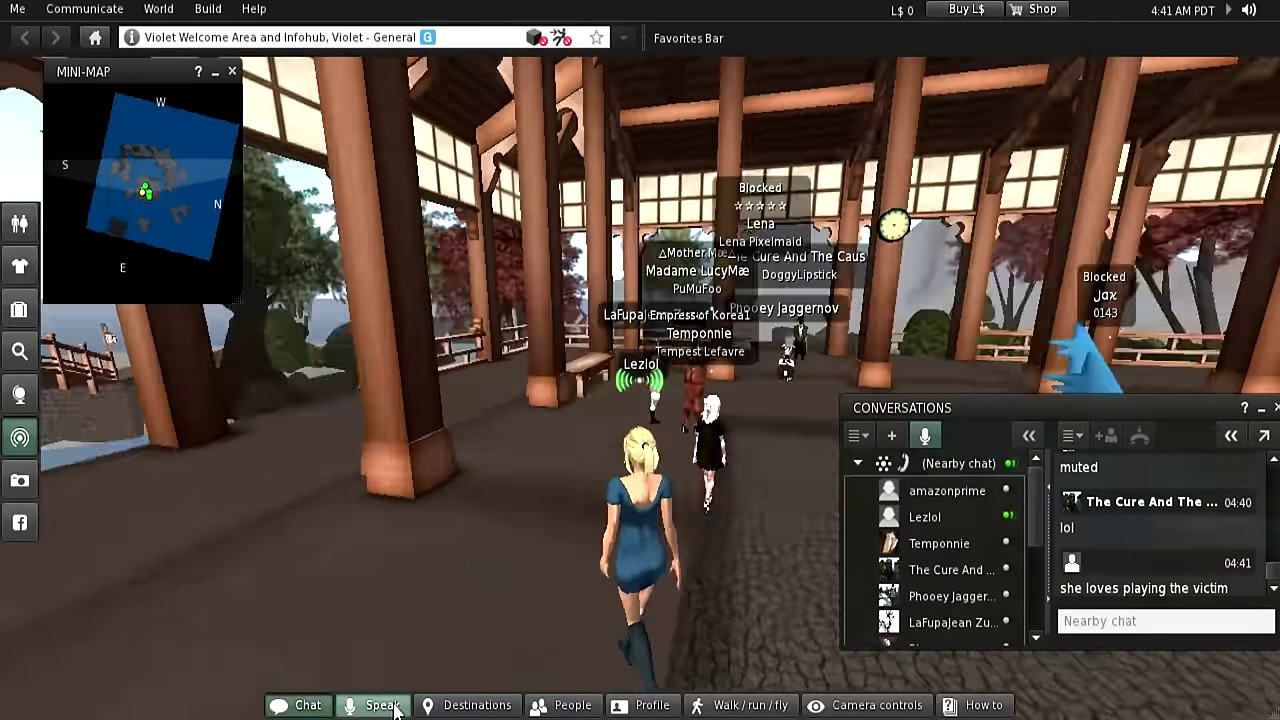
pyautogui.press('Up')
pyautogui.press('Up')
pyautogui.press('Left')
pyautogui.press('Left')
pyautogui.press('Up')
pyautogui.press('Up')
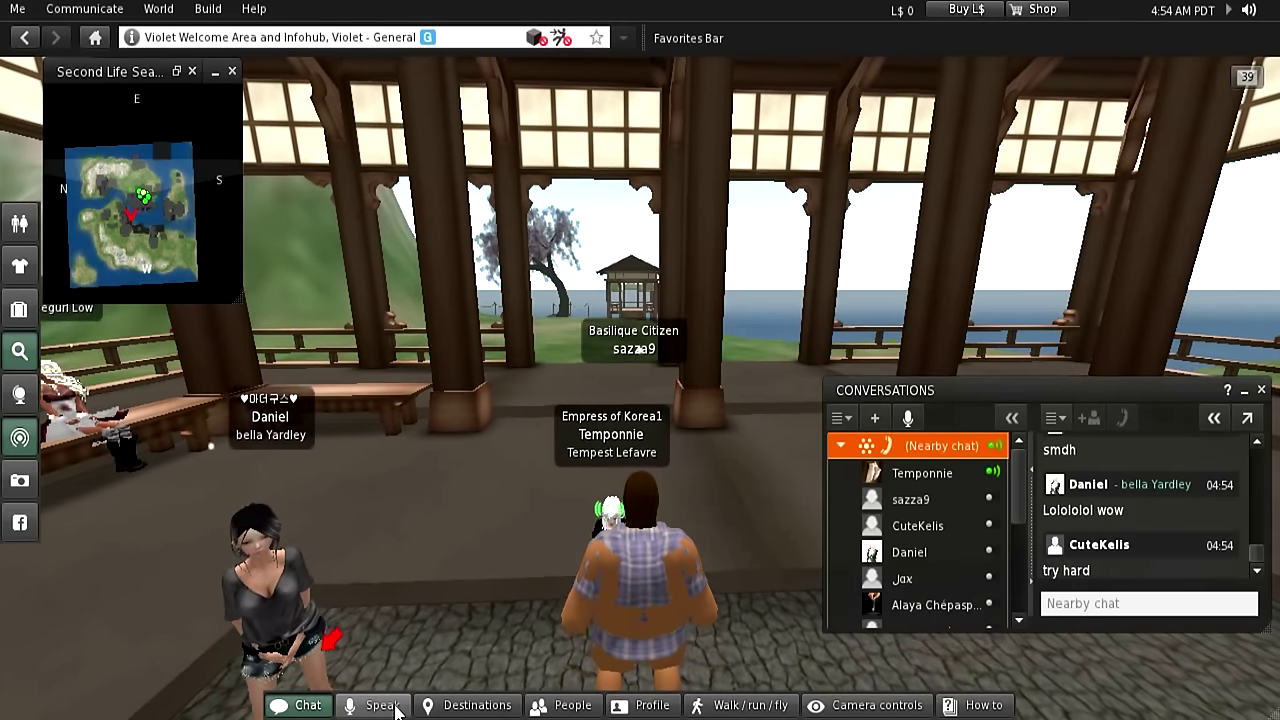
# - Walk the avatar forward and turn it left around the pavilion
pyautogui.press('Up')
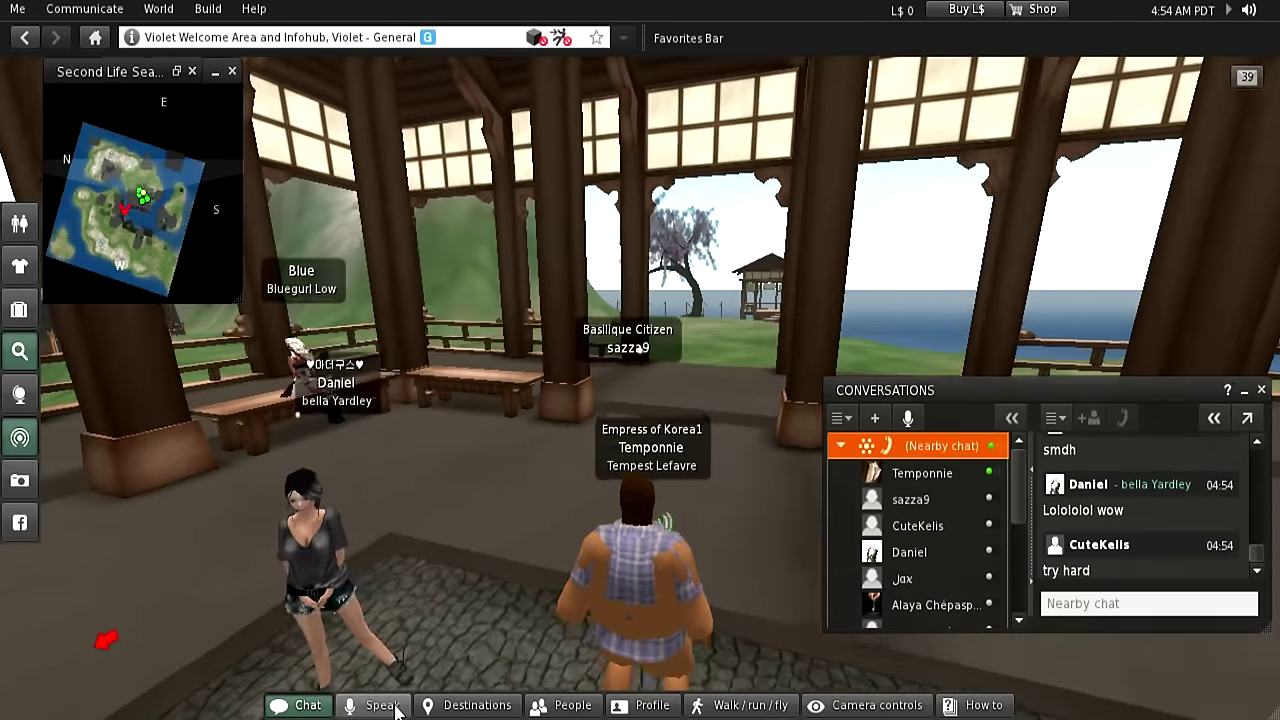
pyautogui.press('Left')
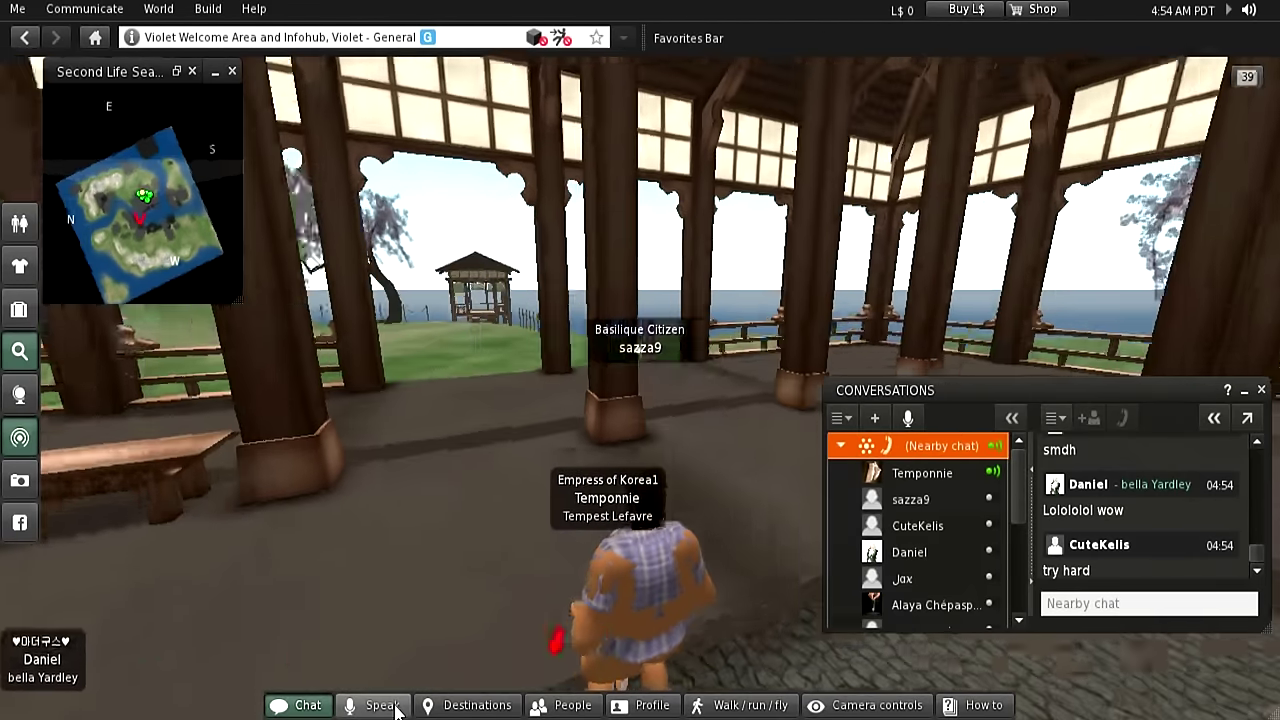
pyautogui.press('Left')
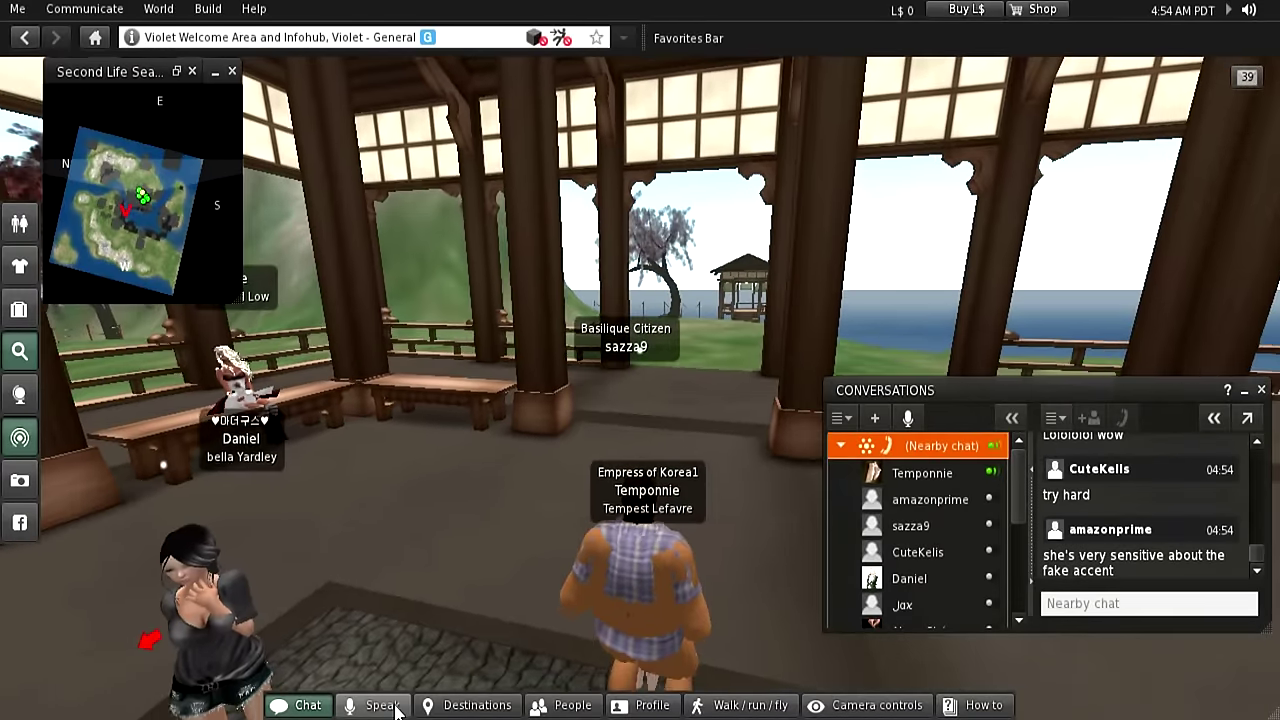
pyautogui.press('Left')
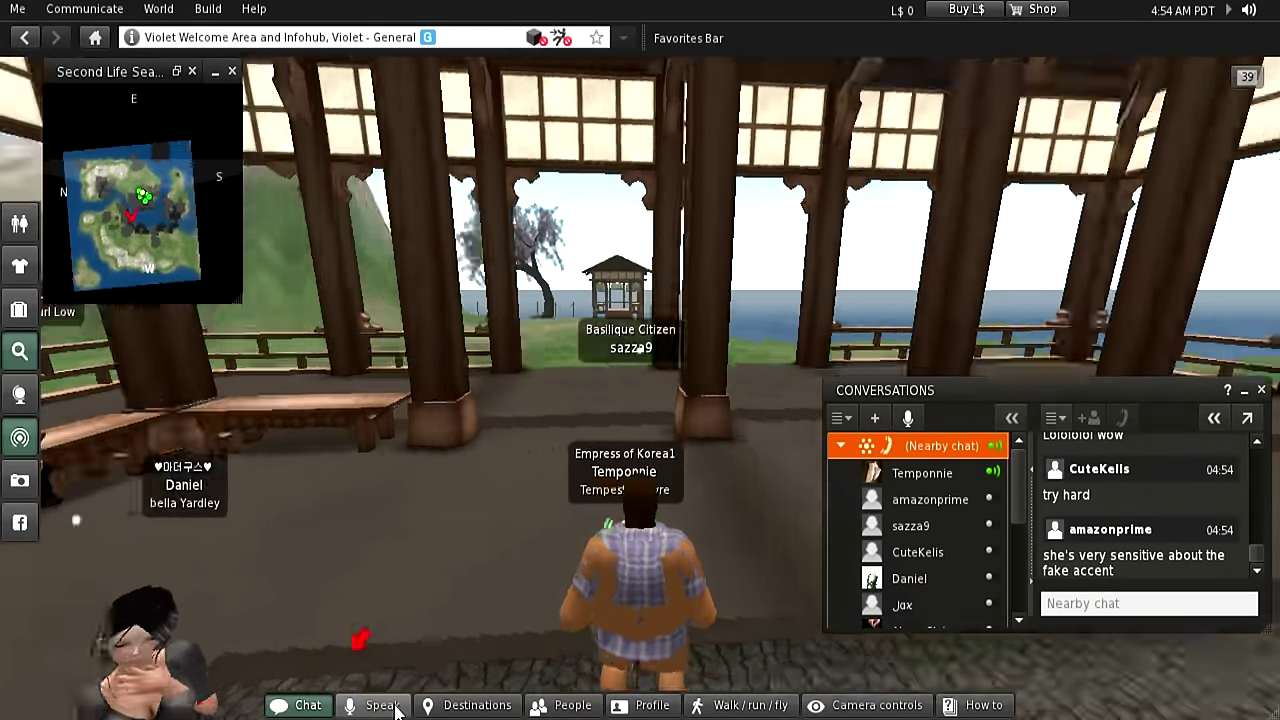
pyautogui.press('Left')
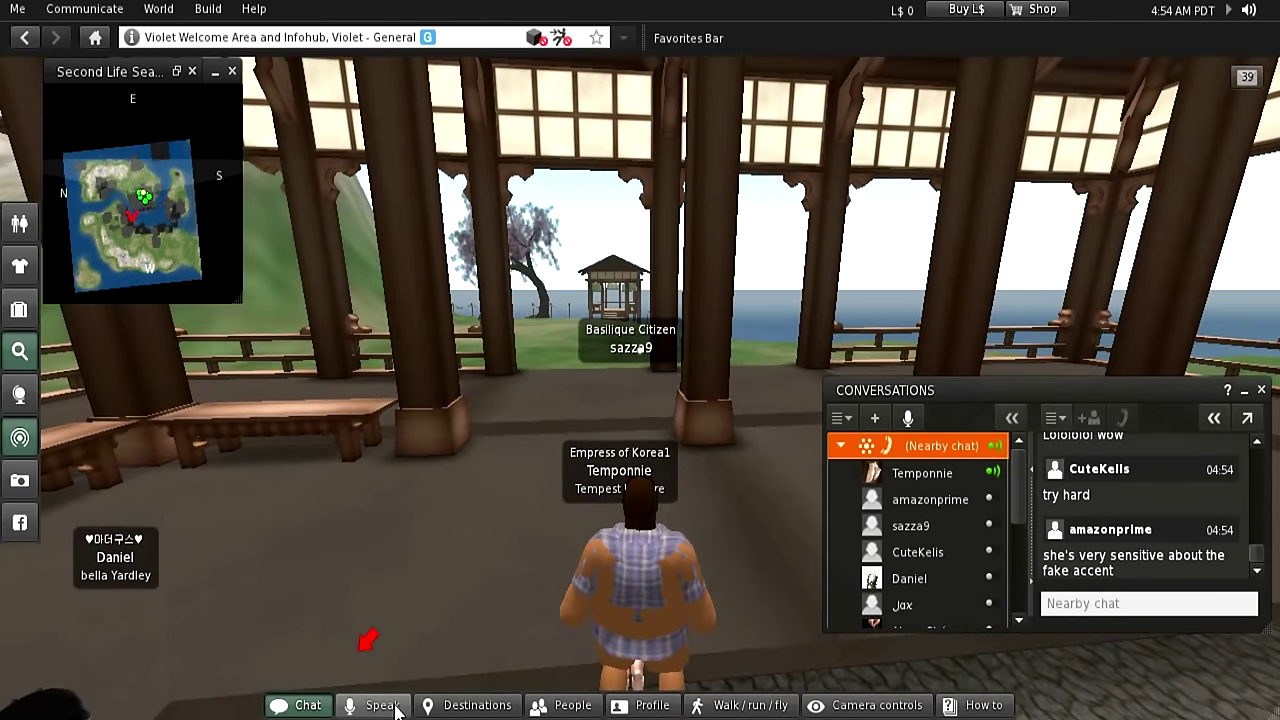
# - Turn on Speak to talk to nearby avatars, swinging the view around
pyautogui.press('Left')
pyautogui.click(383, 705)
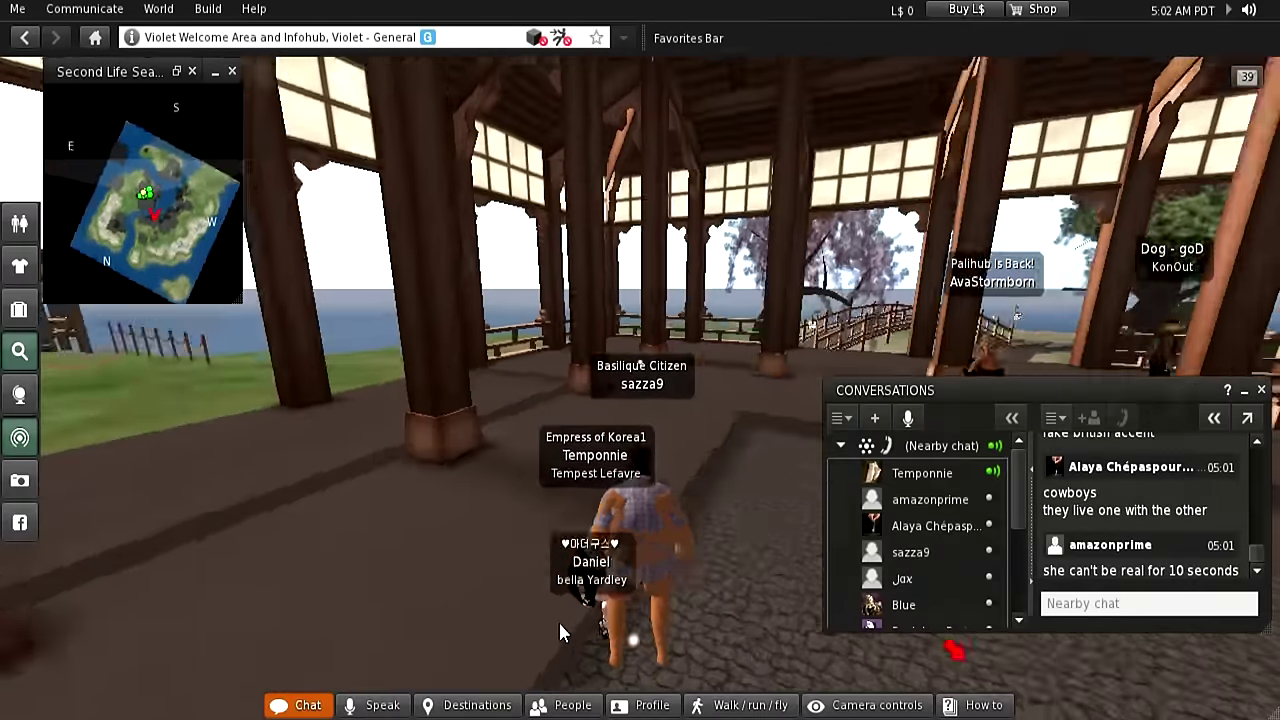
pyautogui.press('Left')
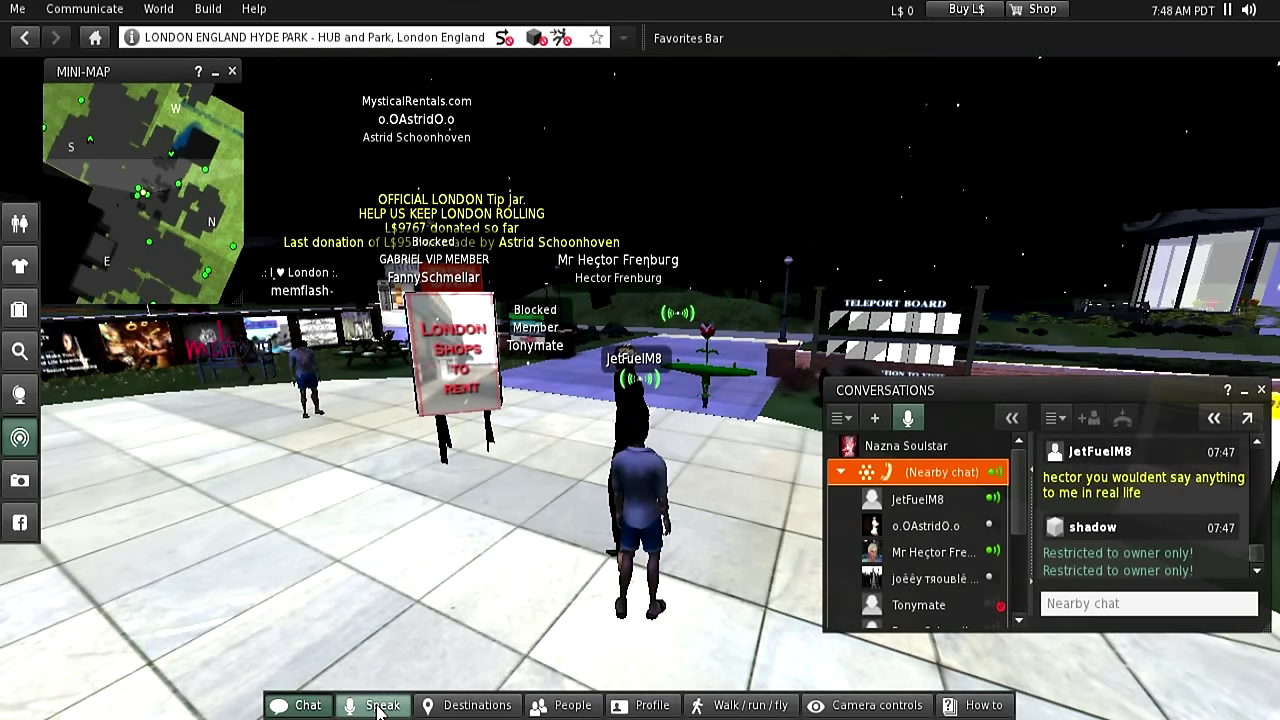
# - Turn on the microphone with the bottom-toolbar Speak button at Hyde Park
pyautogui.click(378, 706)
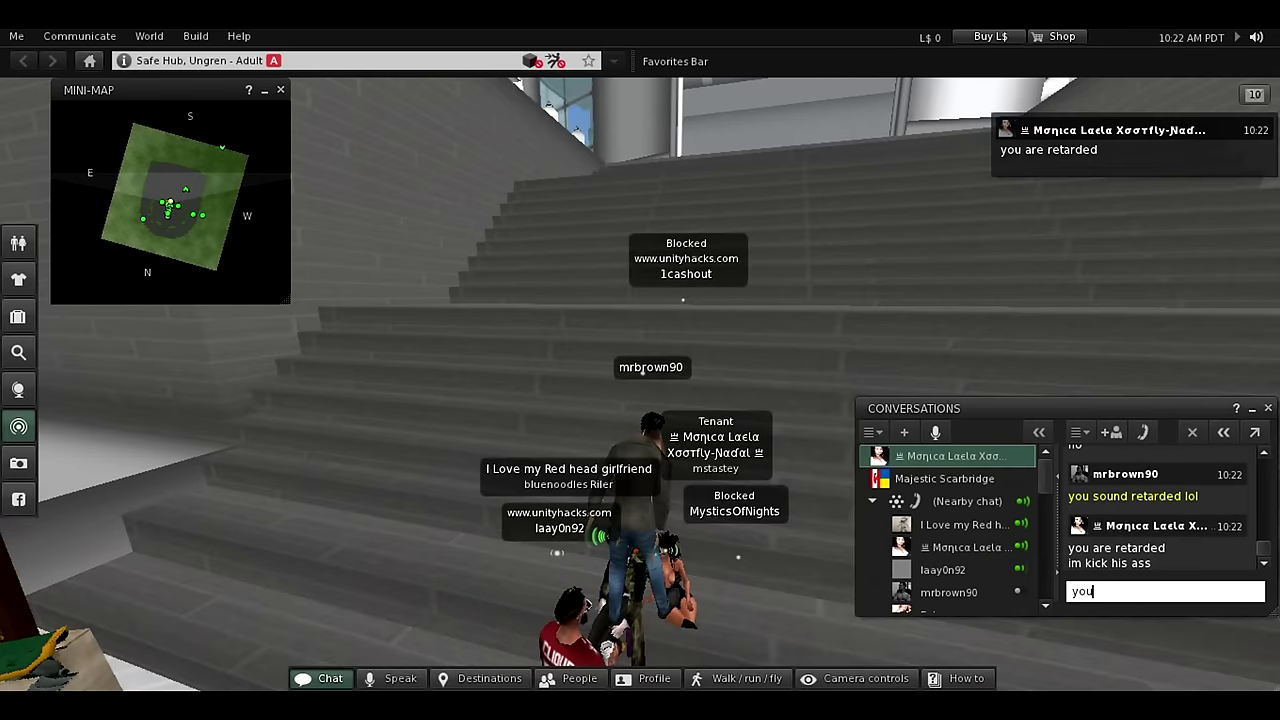
pyautogui.write('wouldent say that')
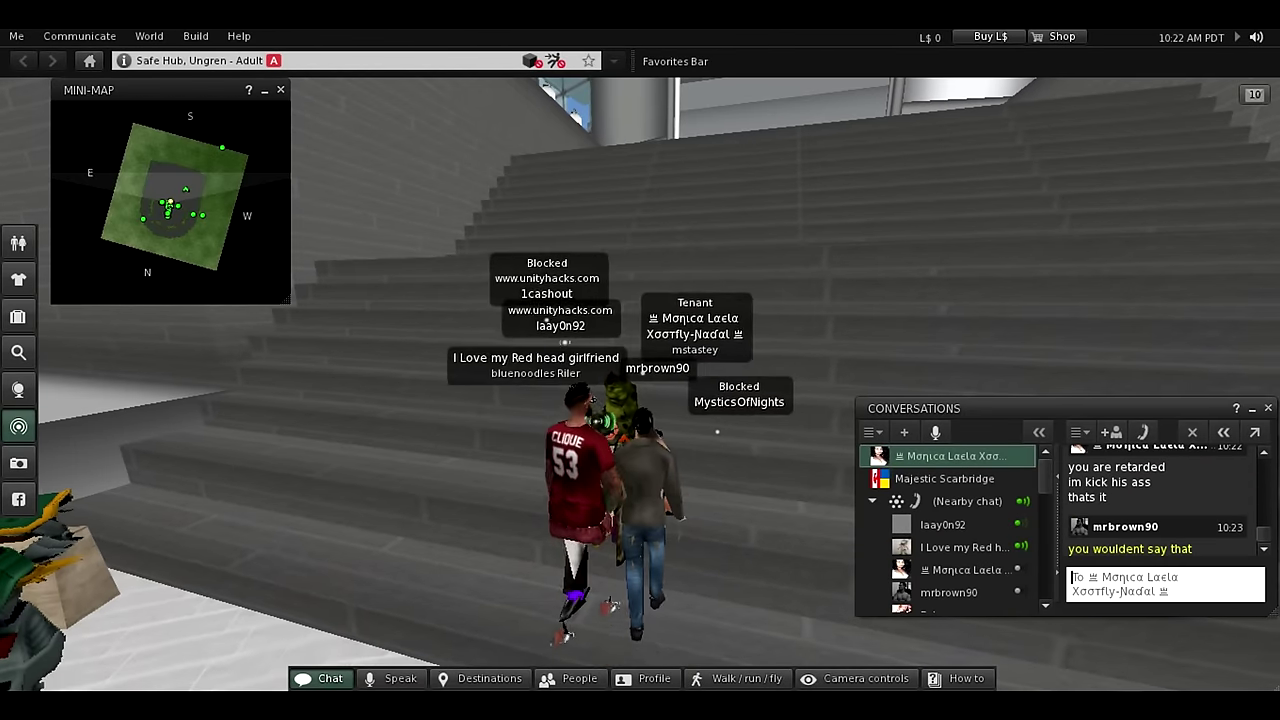
# - Send a nearby chat reply, then Block Voice on SajaX Toocool under Nearby chat
pyautogui.press('Return')
pyautogui.write('a')
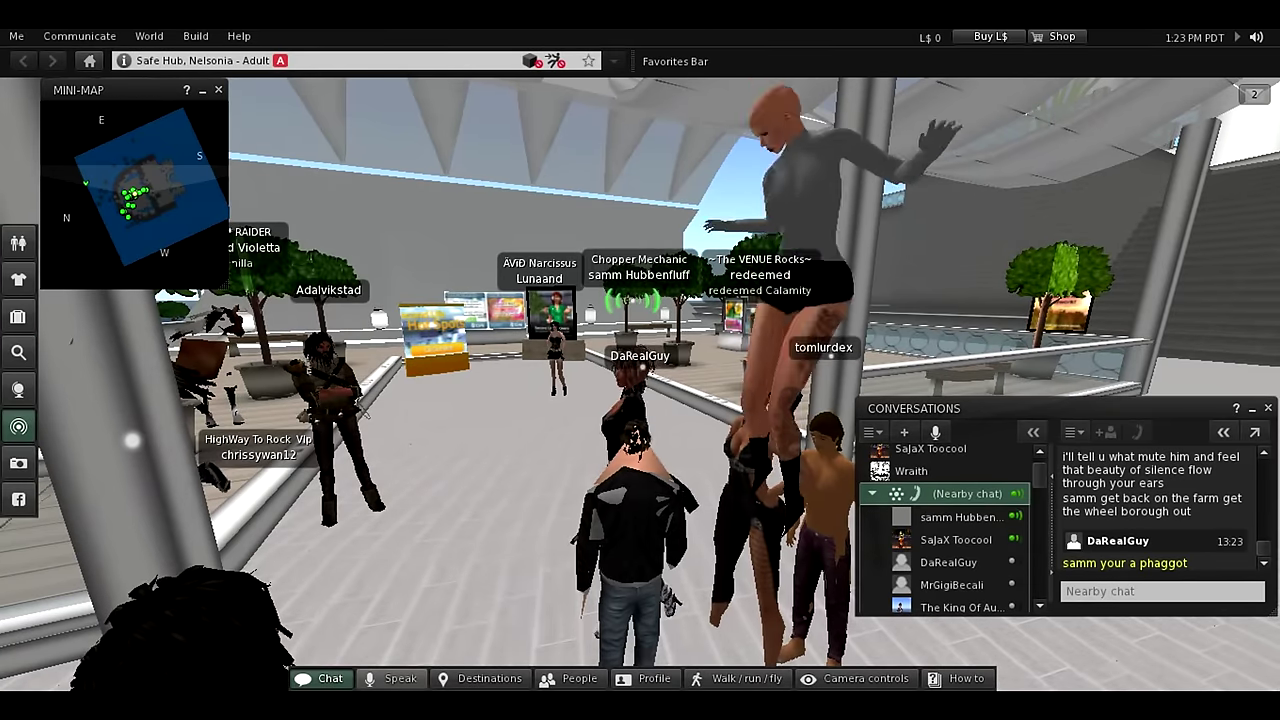
pyautogui.rightClick(955, 540)
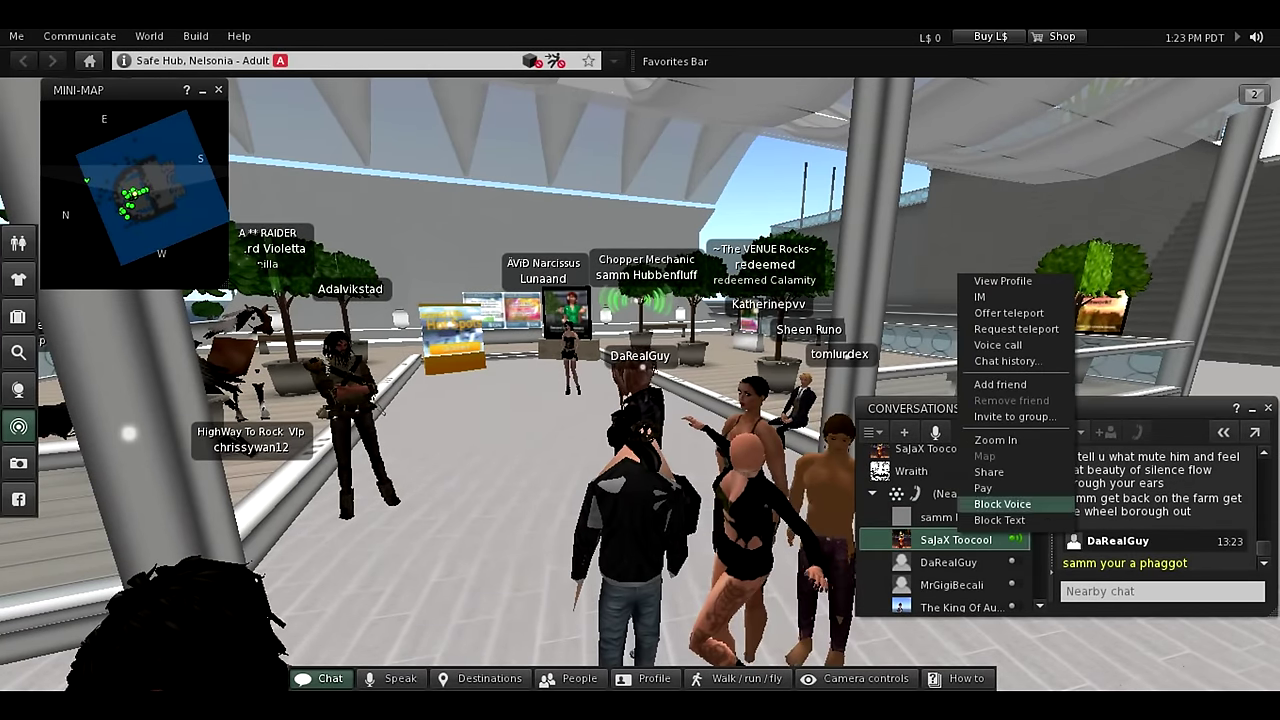
pyautogui.click(994, 497)
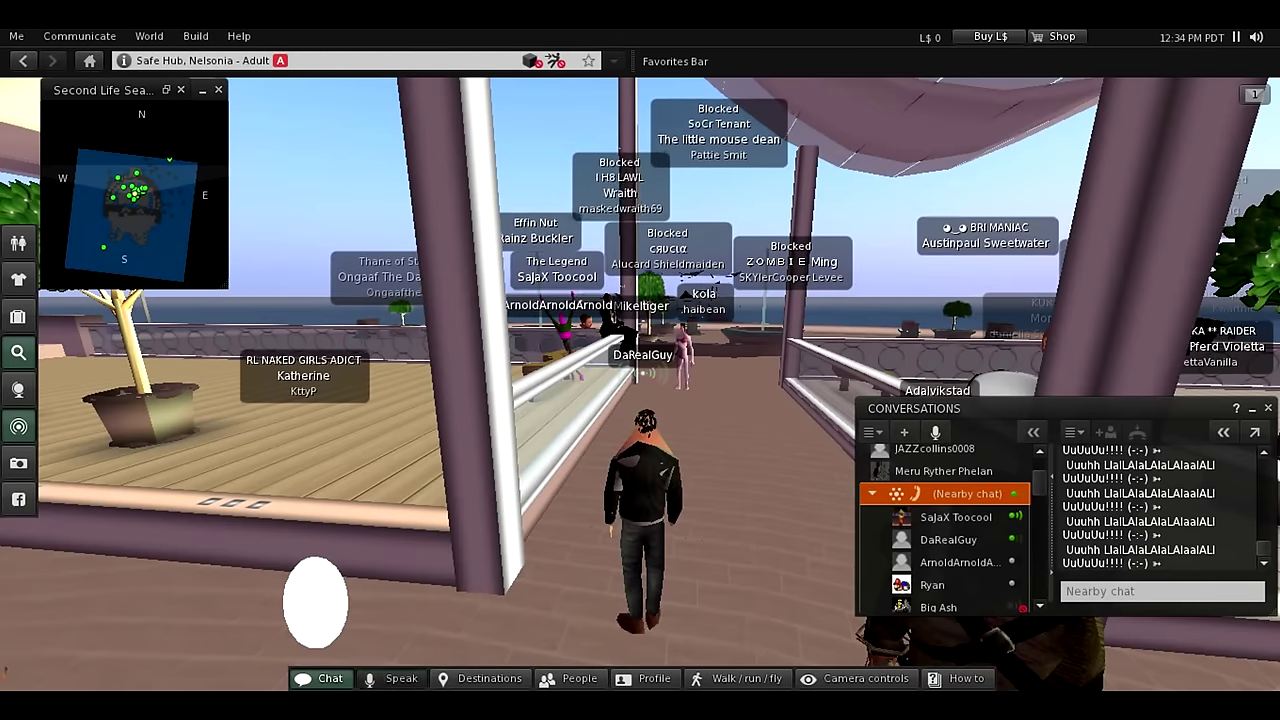
pyautogui.press('Up')
pyautogui.press('Up')
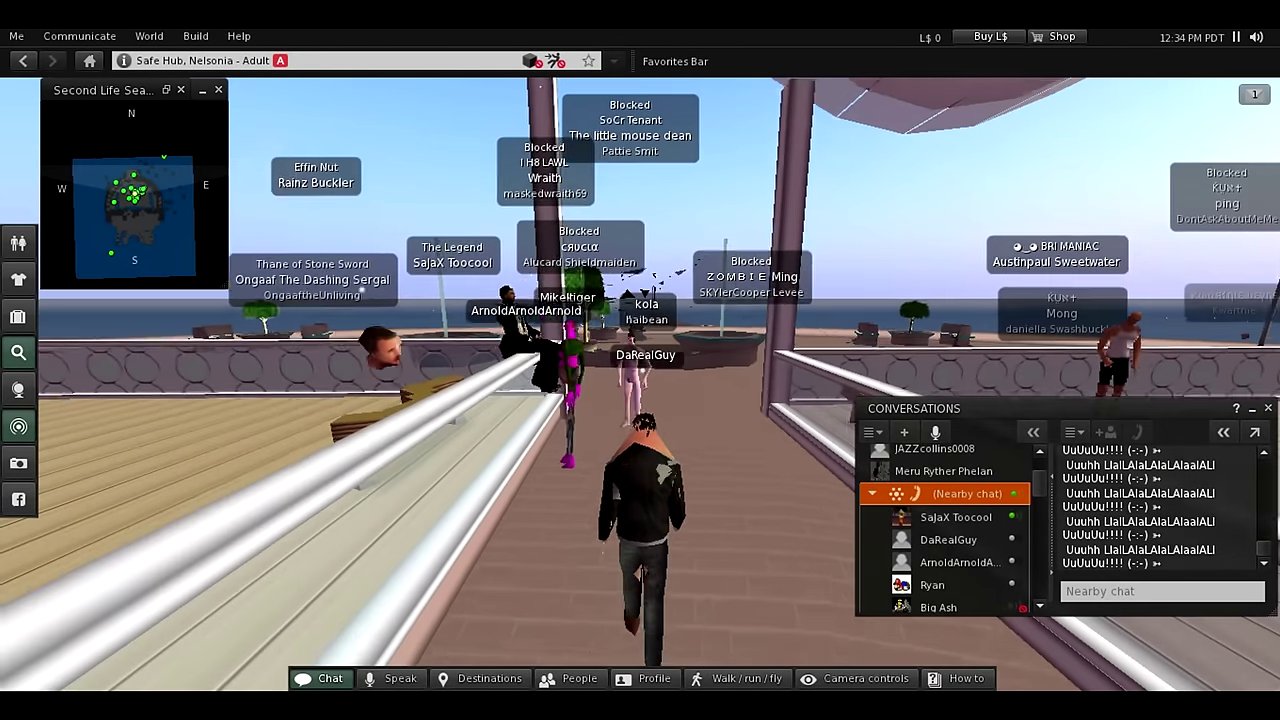
pyautogui.press('Right')
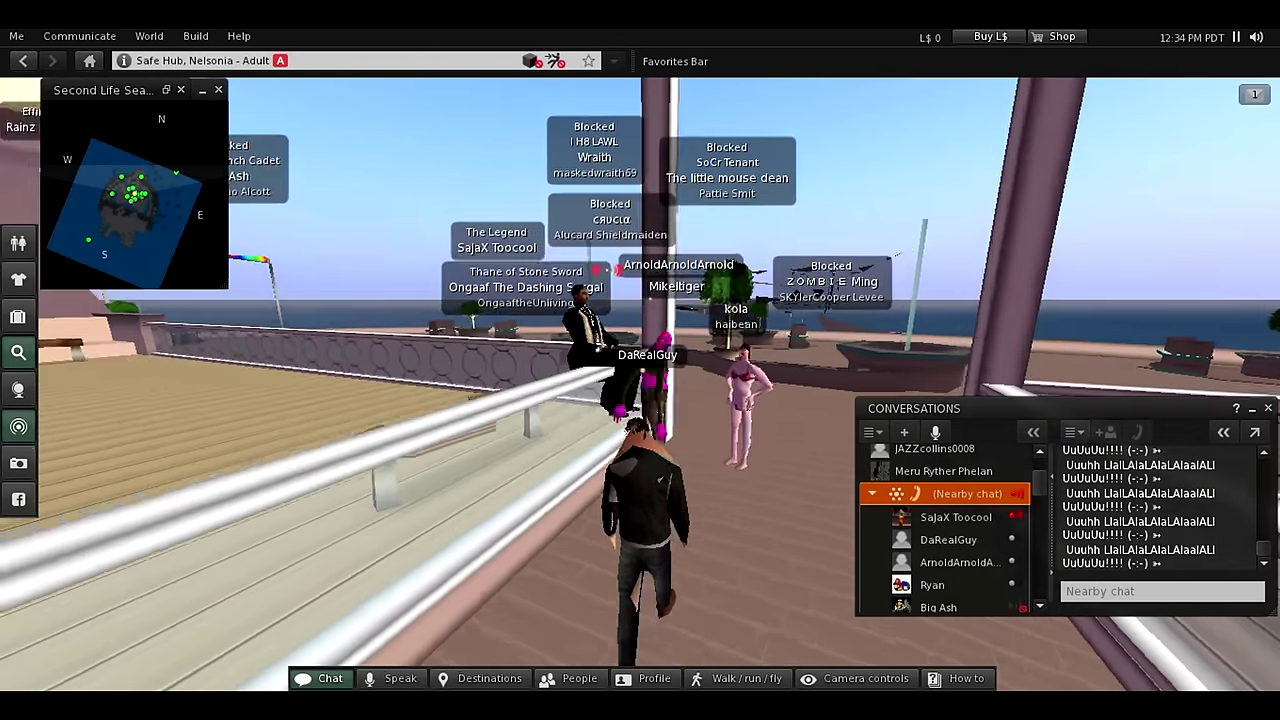
pyautogui.press('Left')
pyautogui.press('Up')
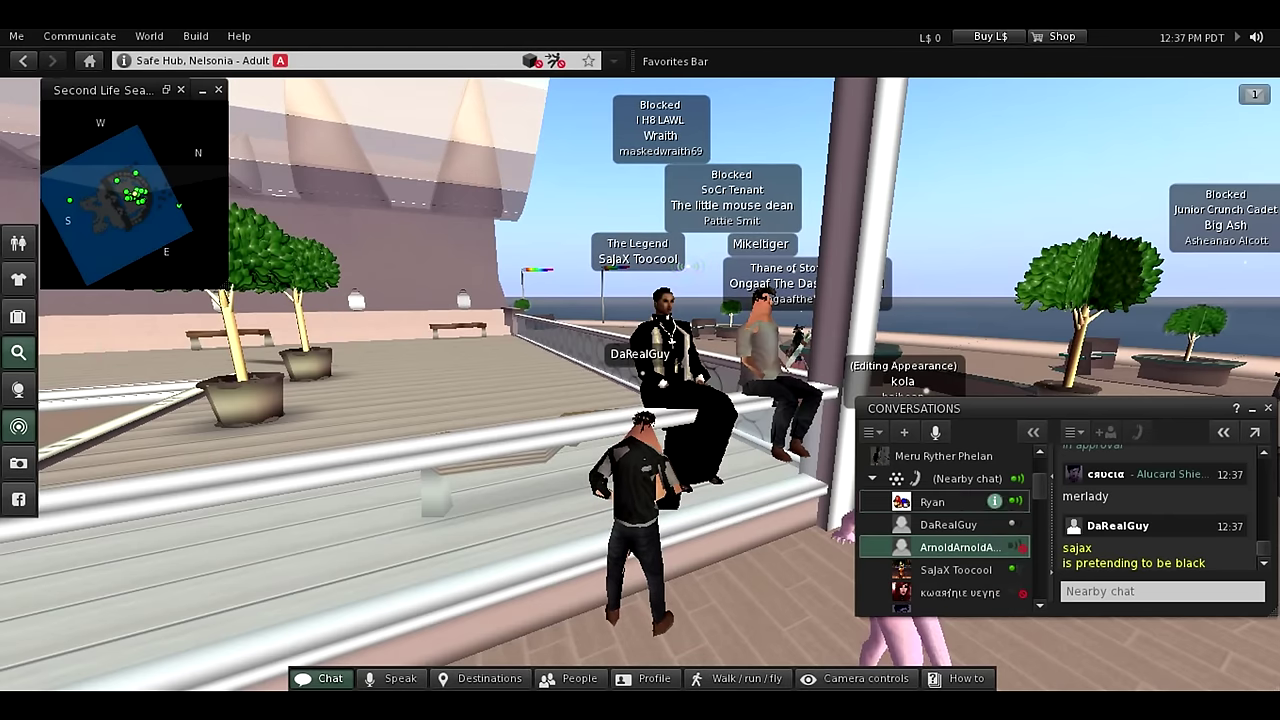
# - Block Ryan's voice and kola's text chat, then turn on Speak
pyautogui.rightClick(932, 501)
pyautogui.click(990, 488)
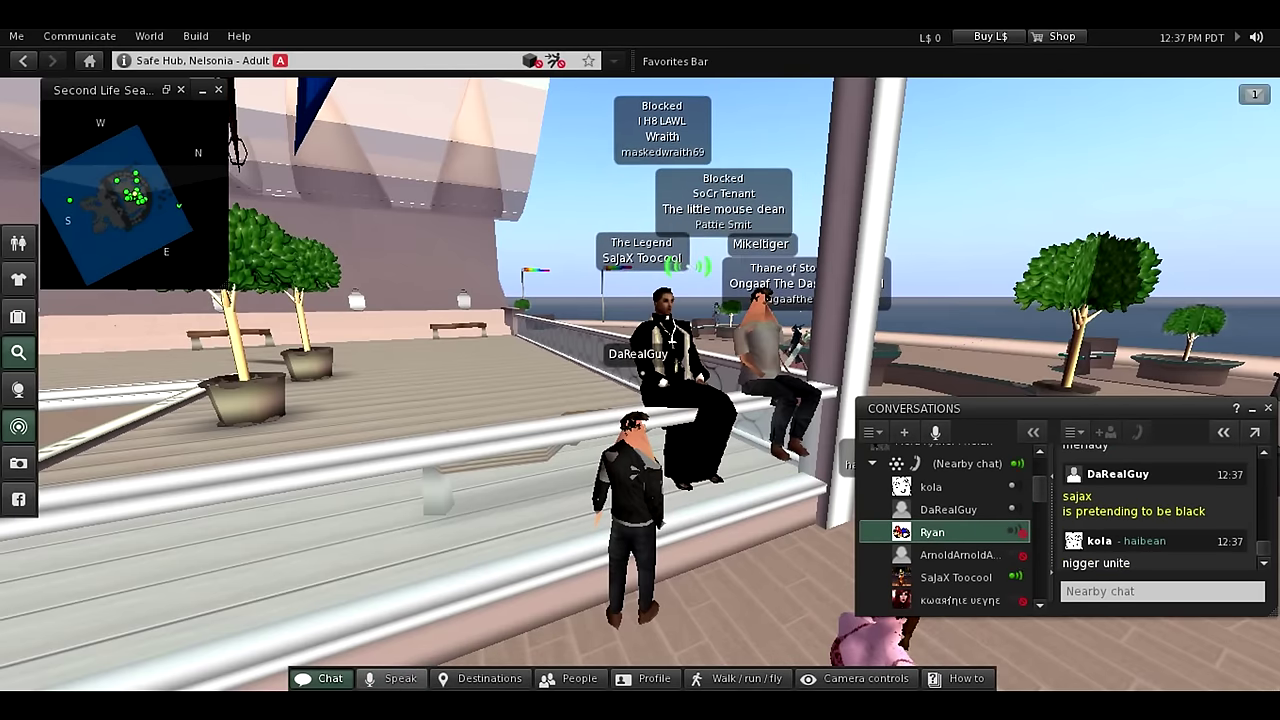
pyautogui.rightClick(931, 487)
pyautogui.click(981, 467)
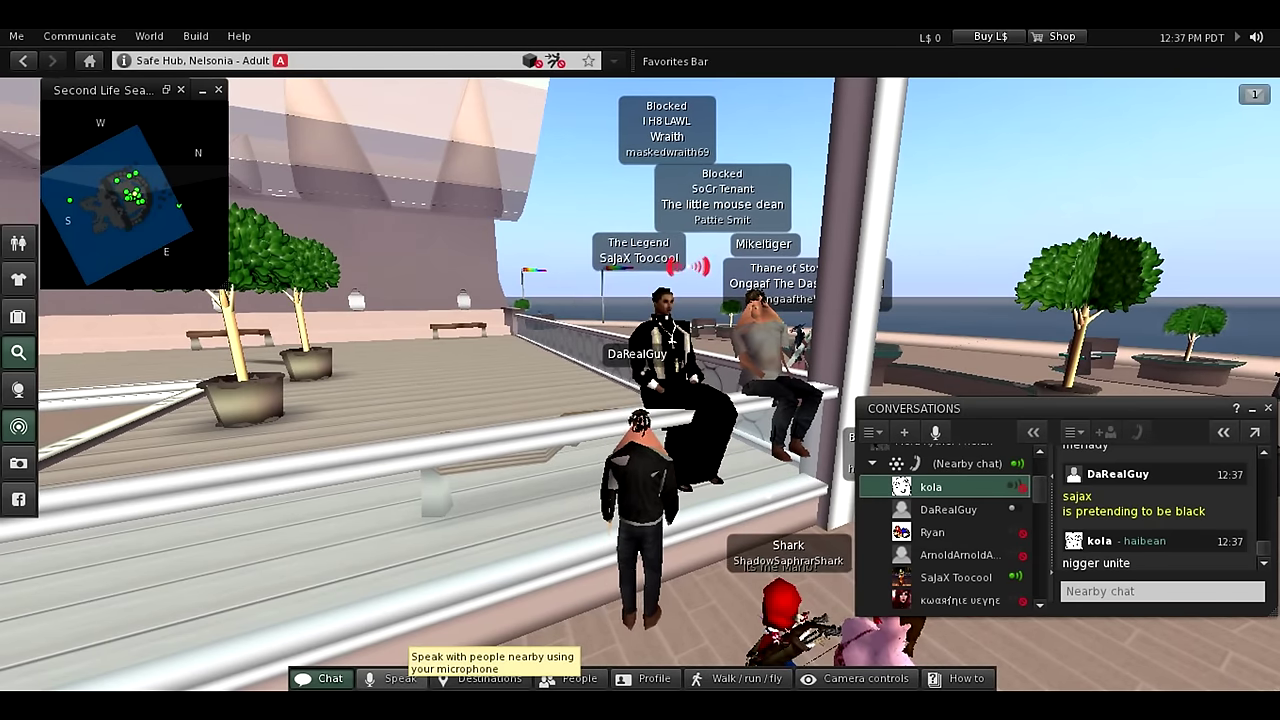
pyautogui.click(400, 678)
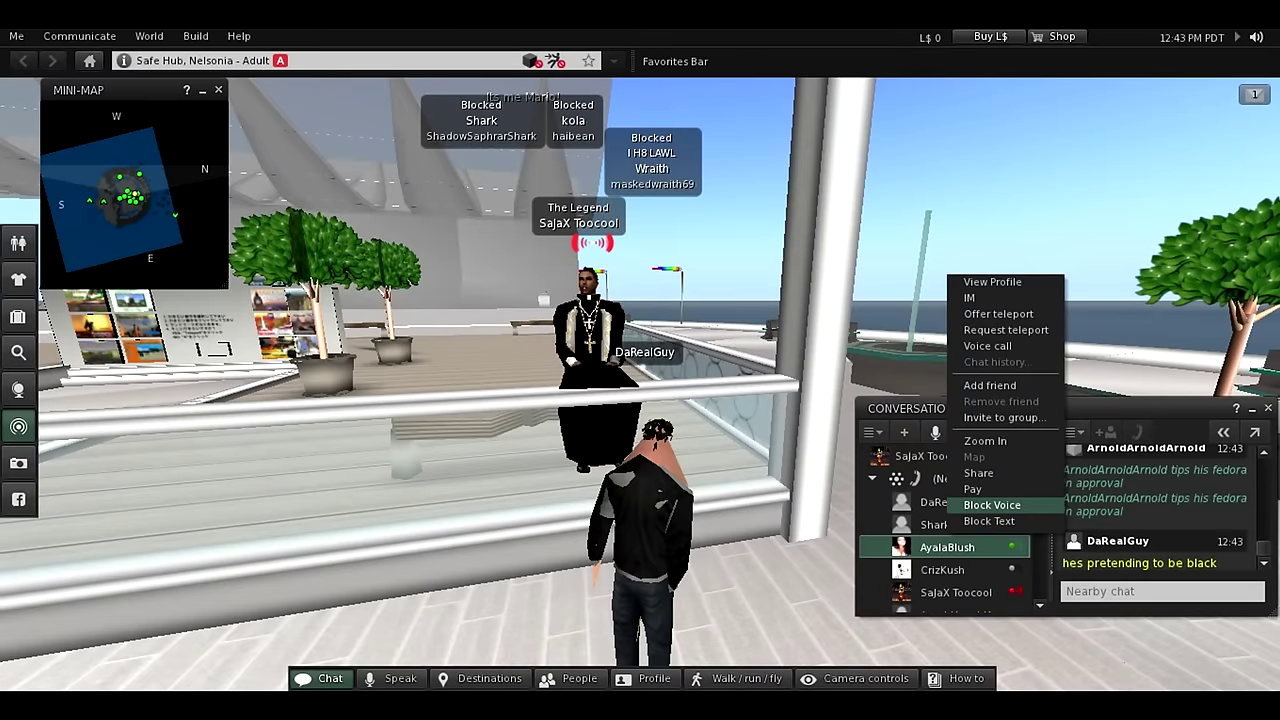
pyautogui.click(992, 505)
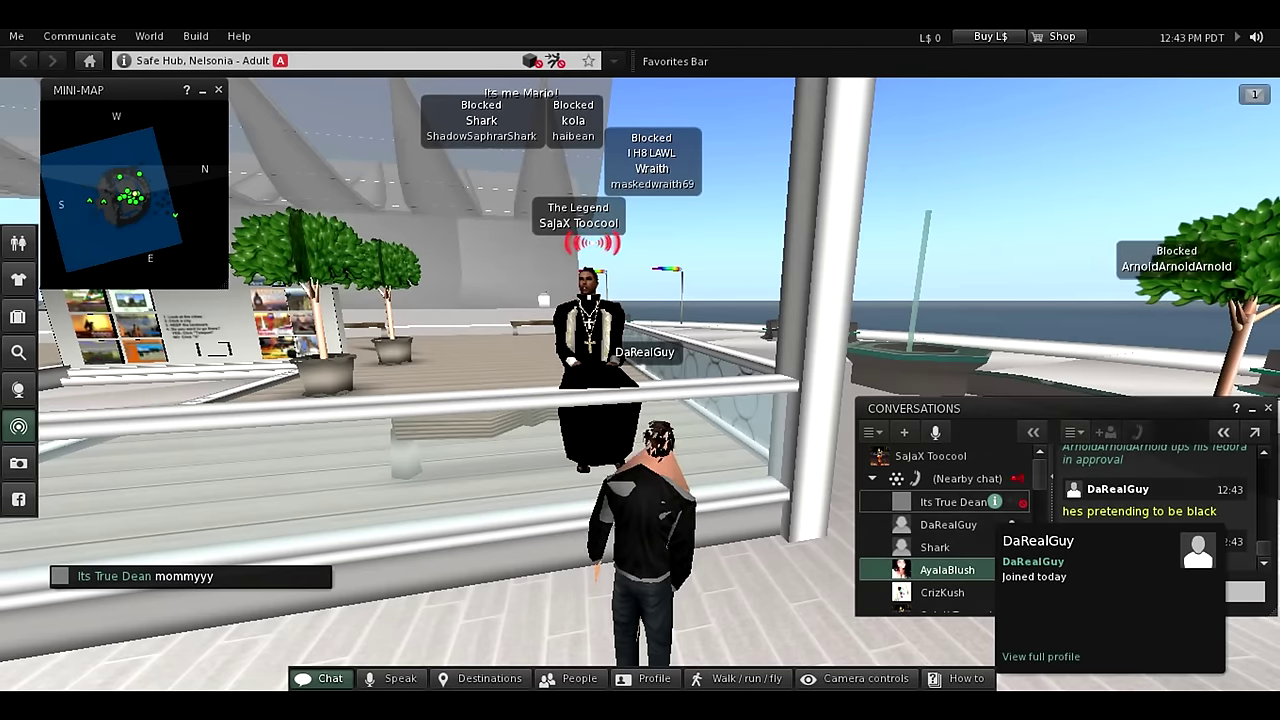
pyautogui.click(945, 478)
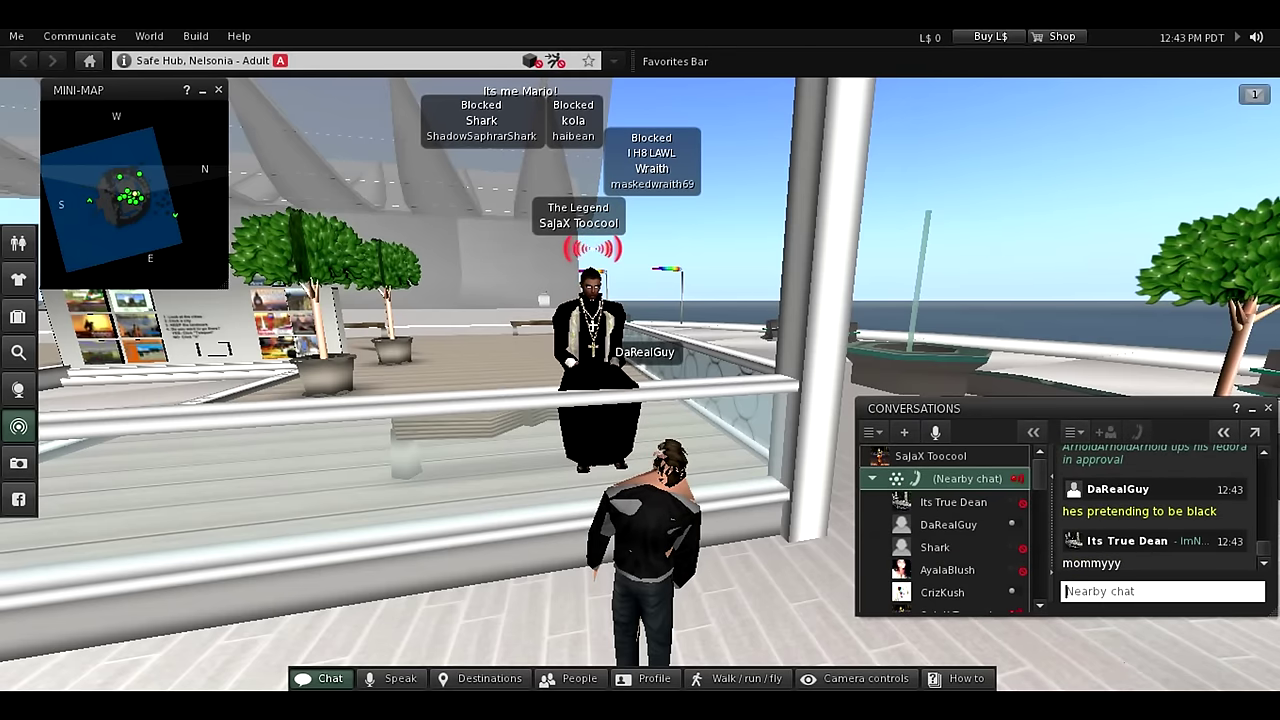
pyautogui.click(945, 456)
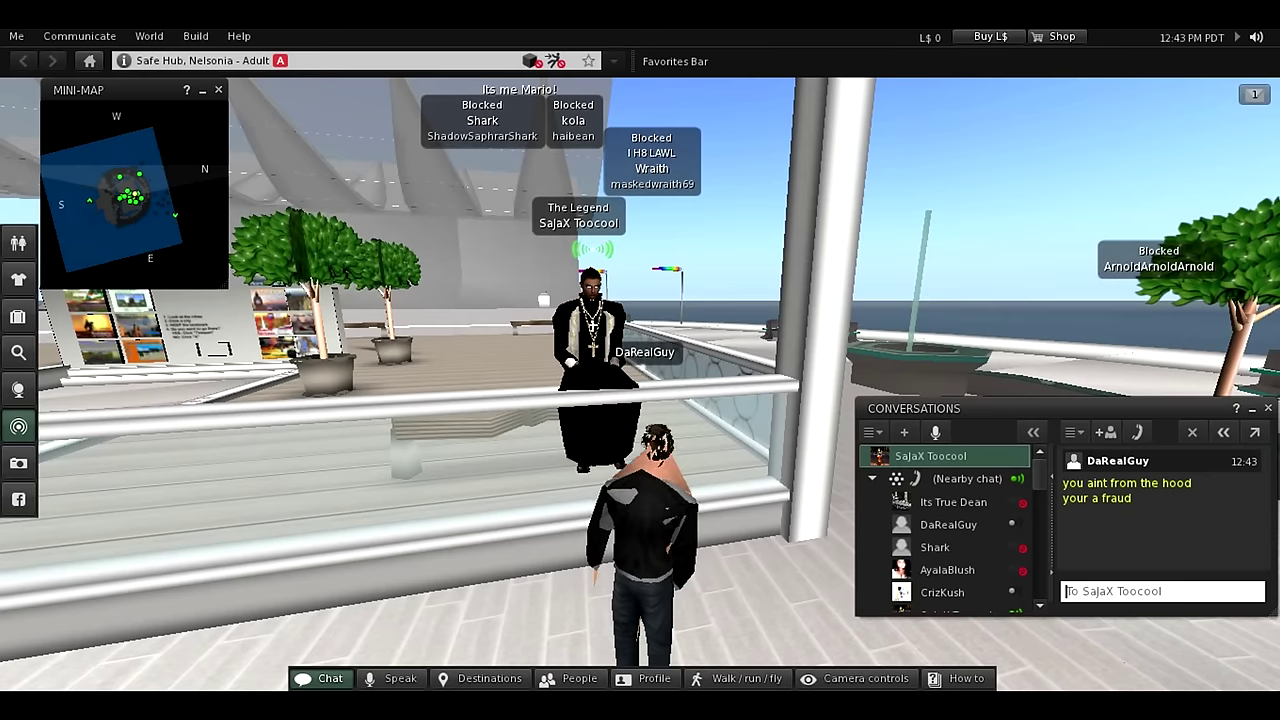
pyautogui.middleClick(640, 400)
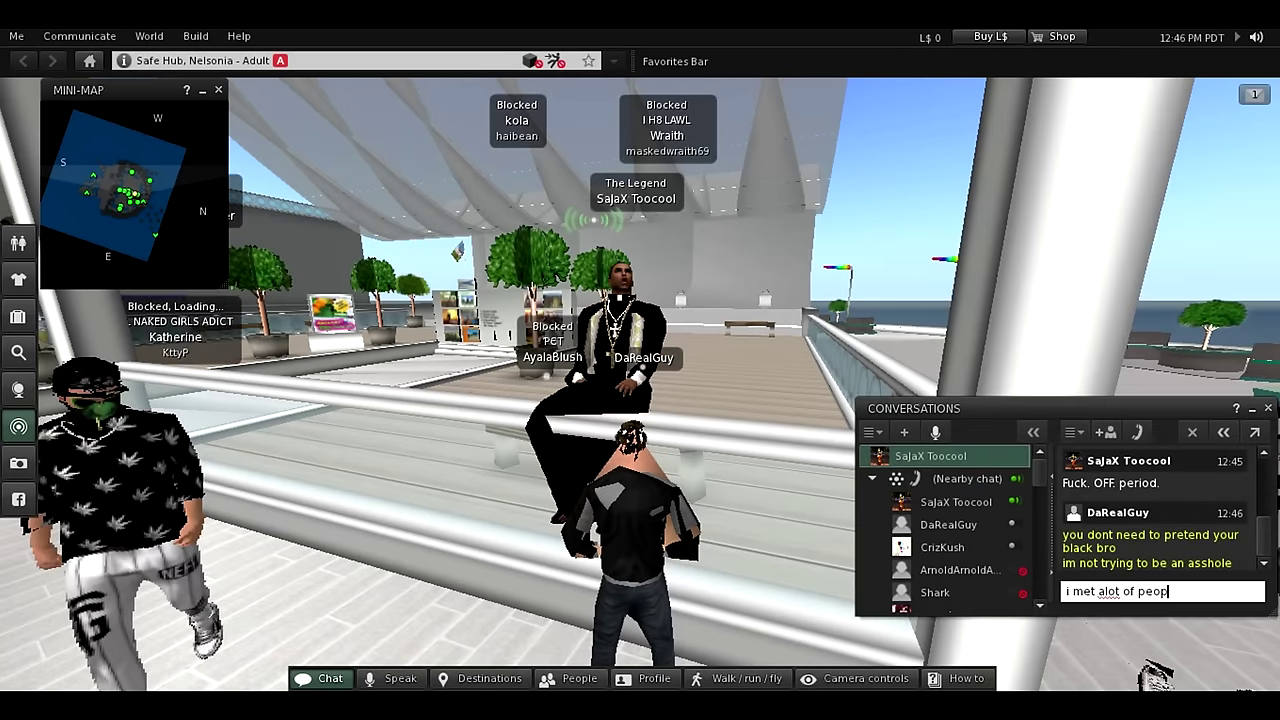
pyautogui.write('le t')
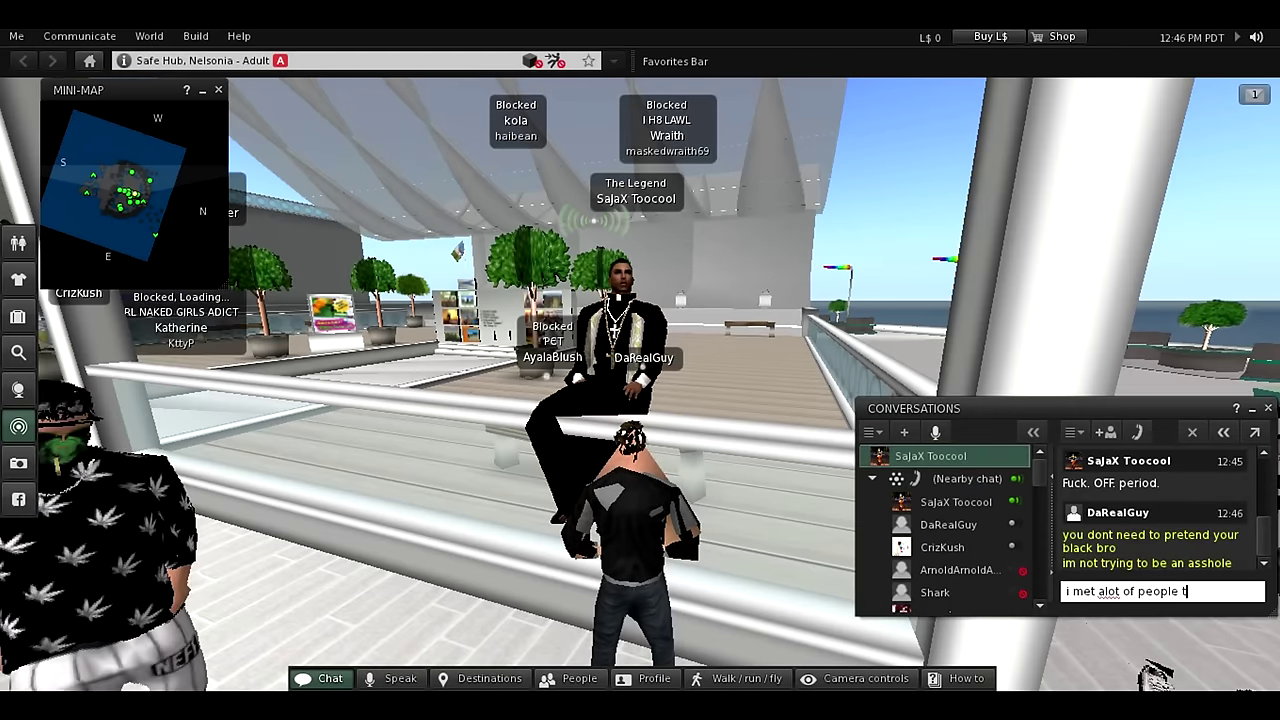
pyautogui.write('hat pretended')
pyautogui.press('Return')
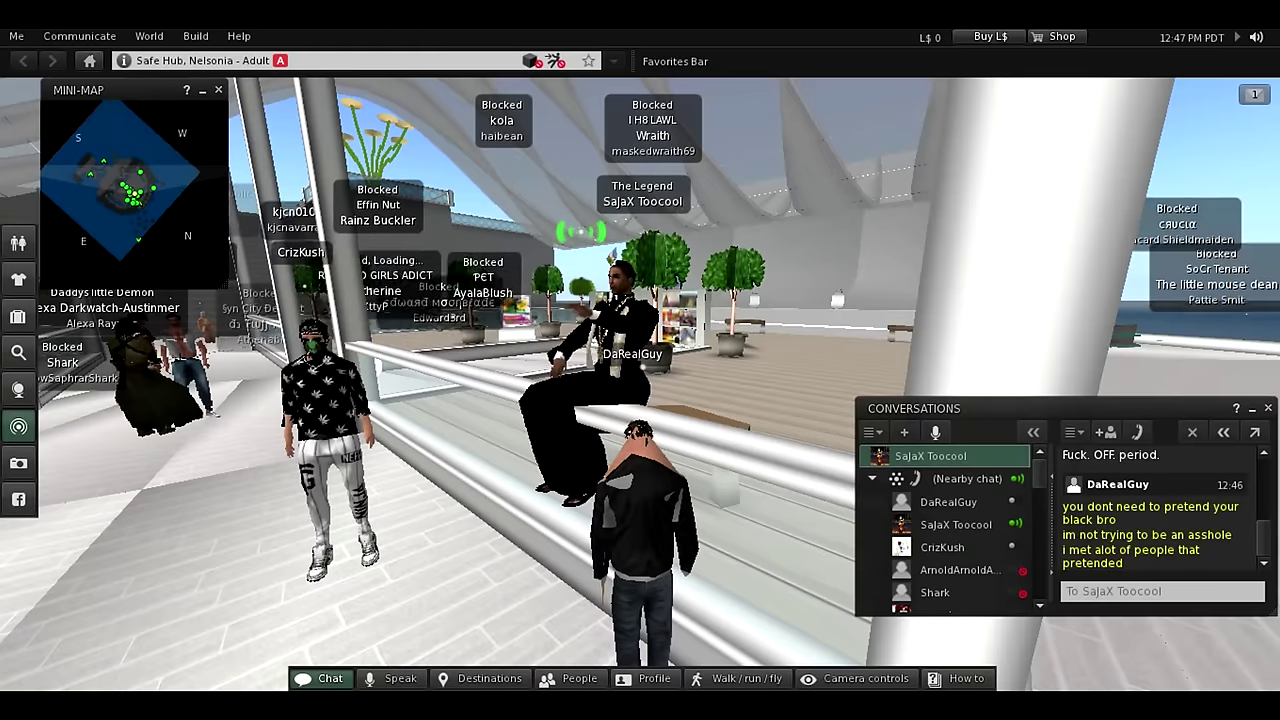
pyautogui.moveTo(640, 400); pyautogui.dragTo(500, 400)
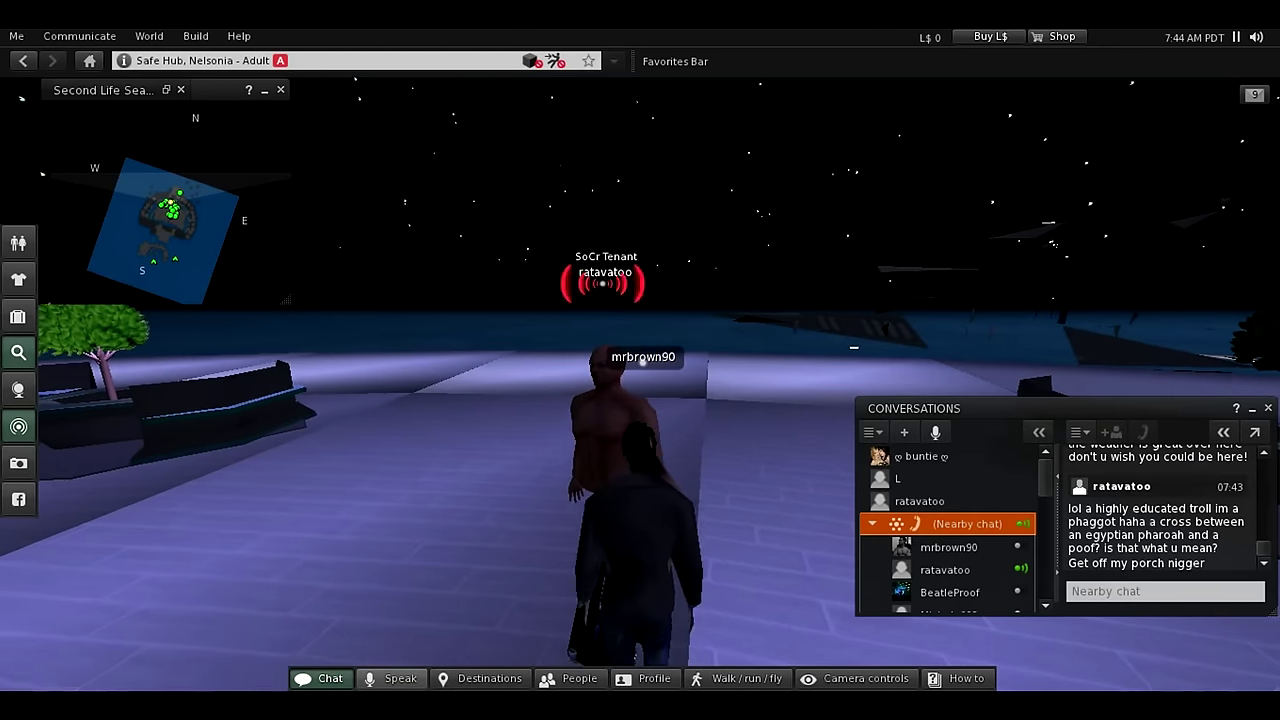
# - Turn the microphone on and fly along the North Shore seabed toward ratavatoo
pyautogui.press('space')
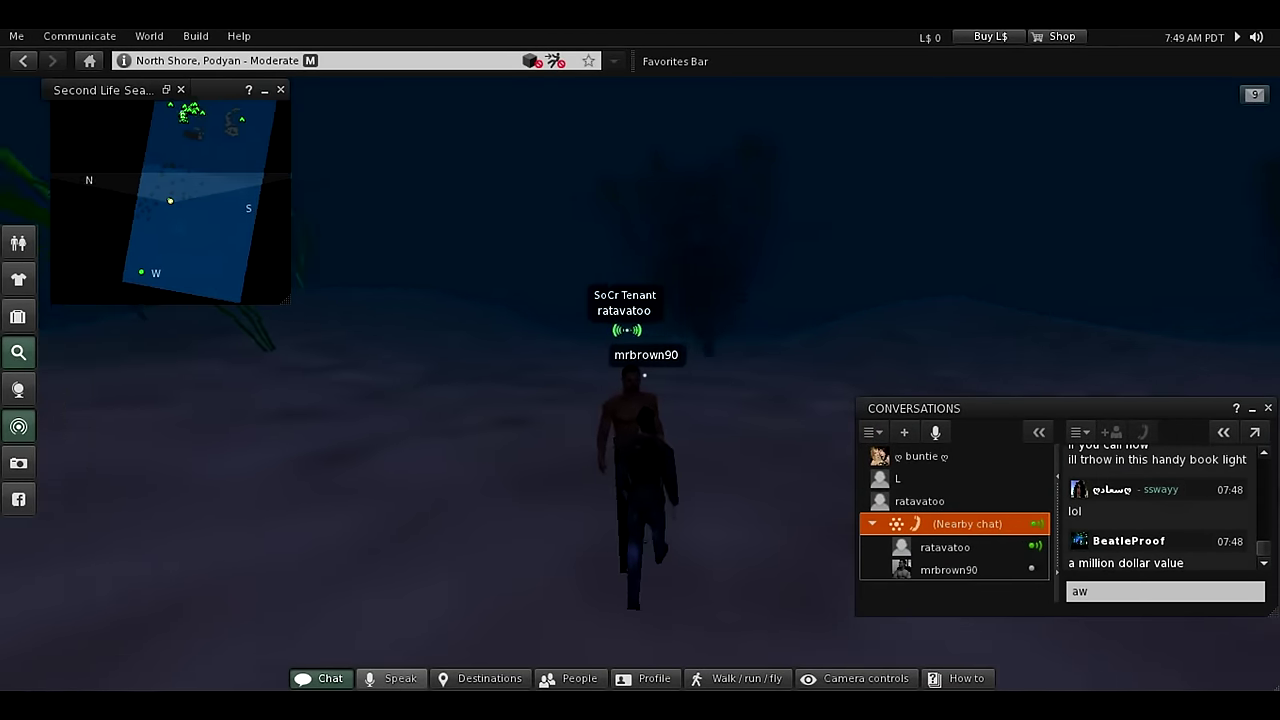
pyautogui.press('Home')
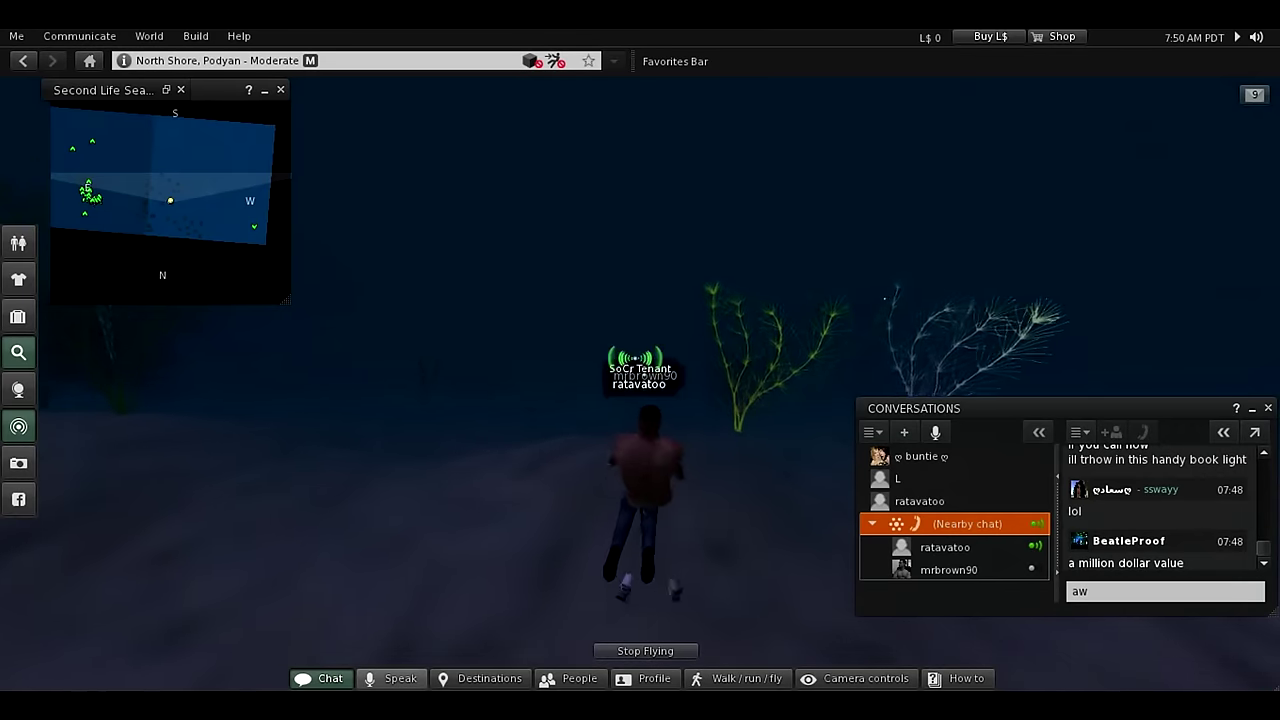
pyautogui.middleClick(640, 360)
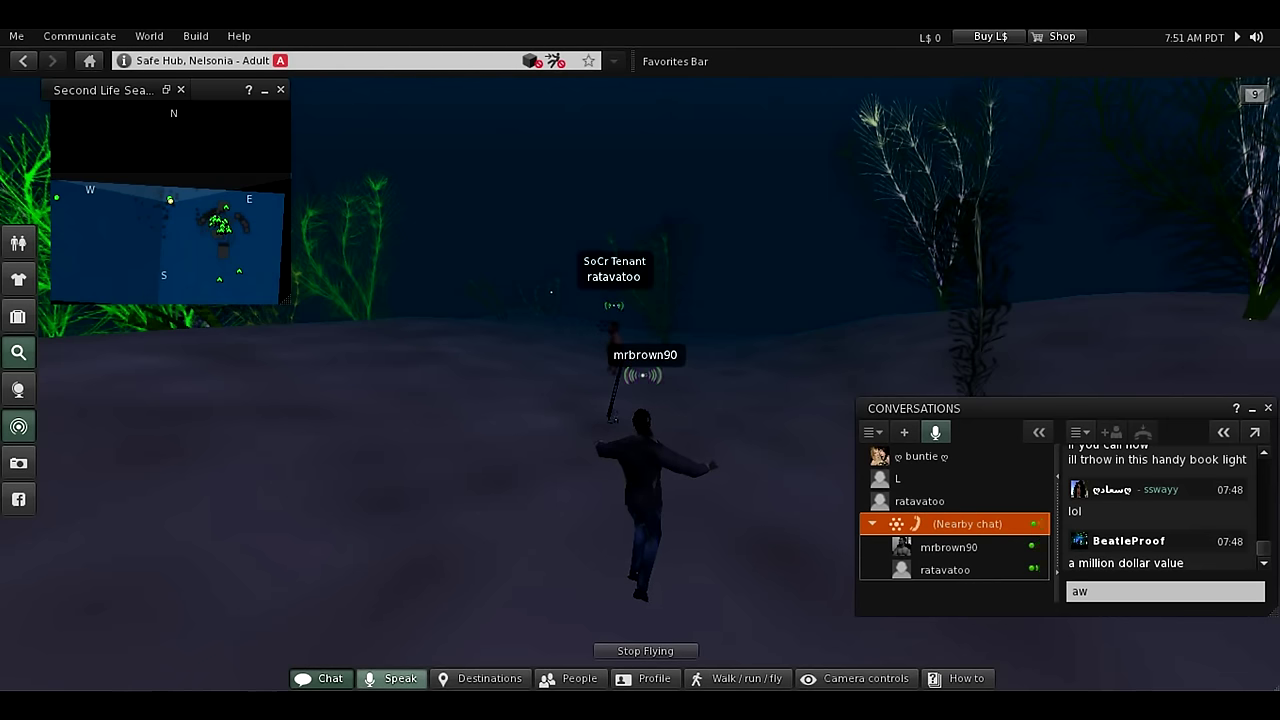
# - Turn the avatar around ratavatoo on the seabed, toggling voice transmission
pyautogui.press('Left')
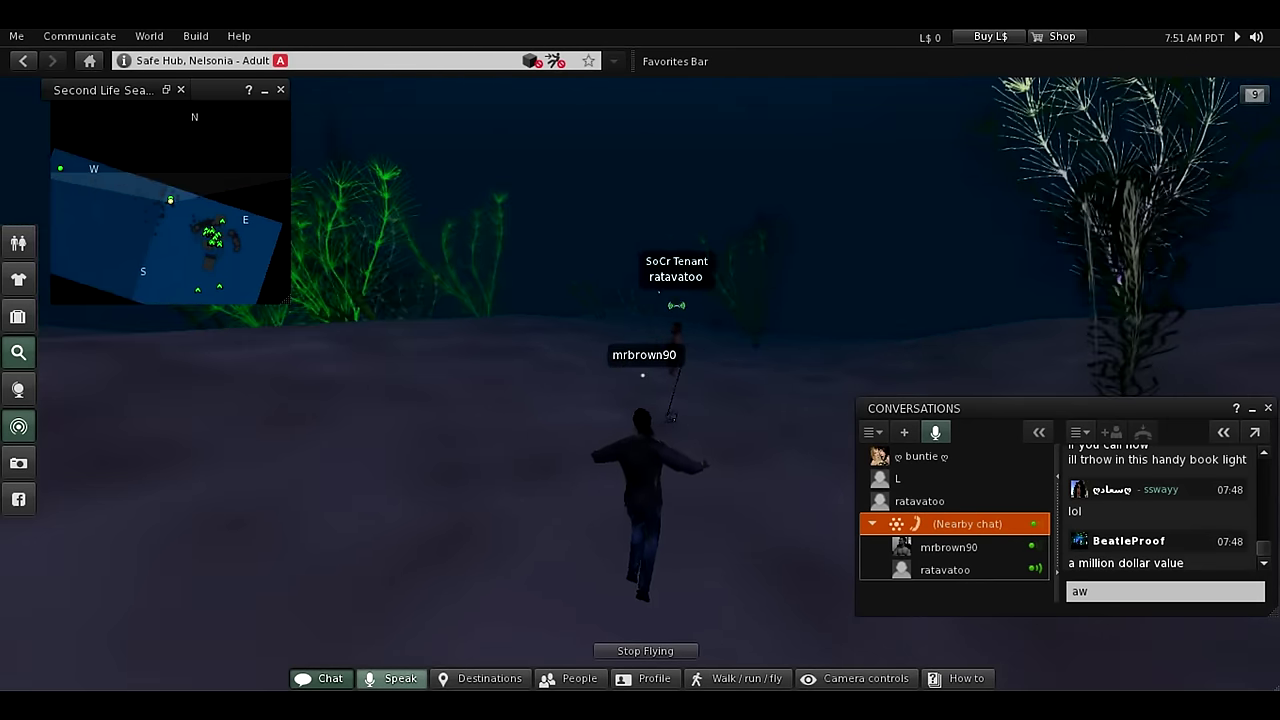
pyautogui.press('Left')
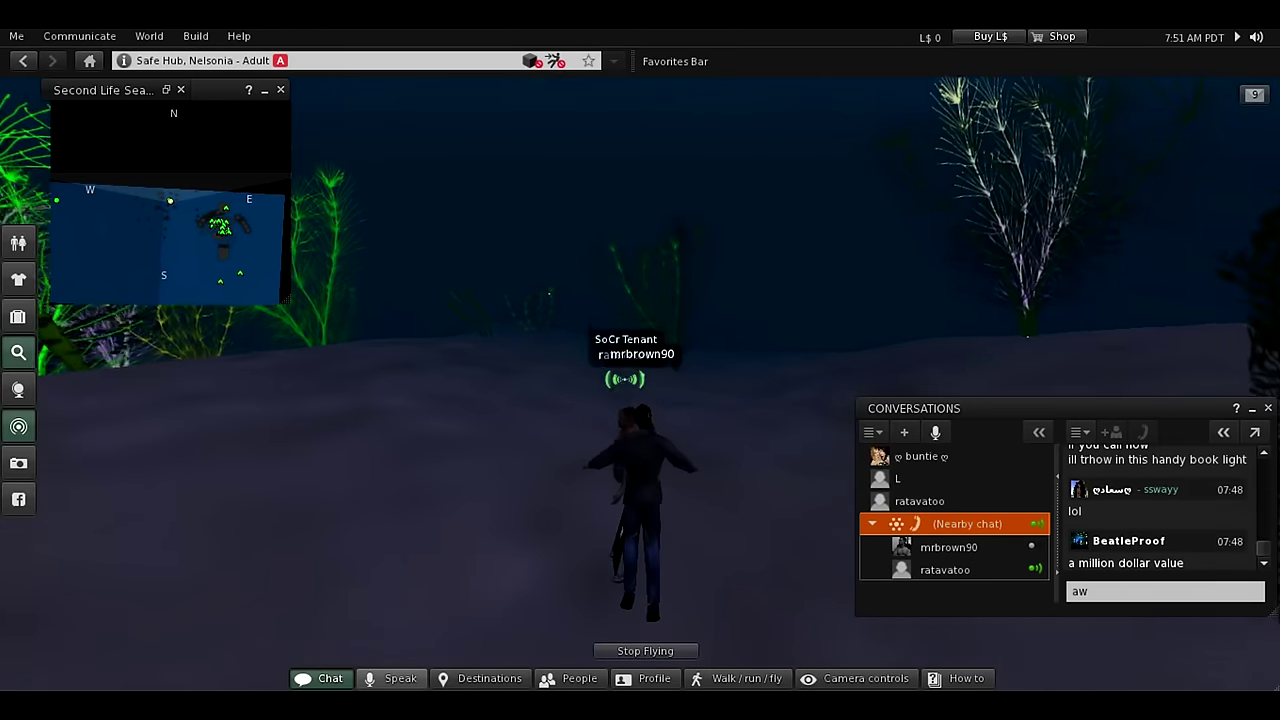
pyautogui.press('Left')
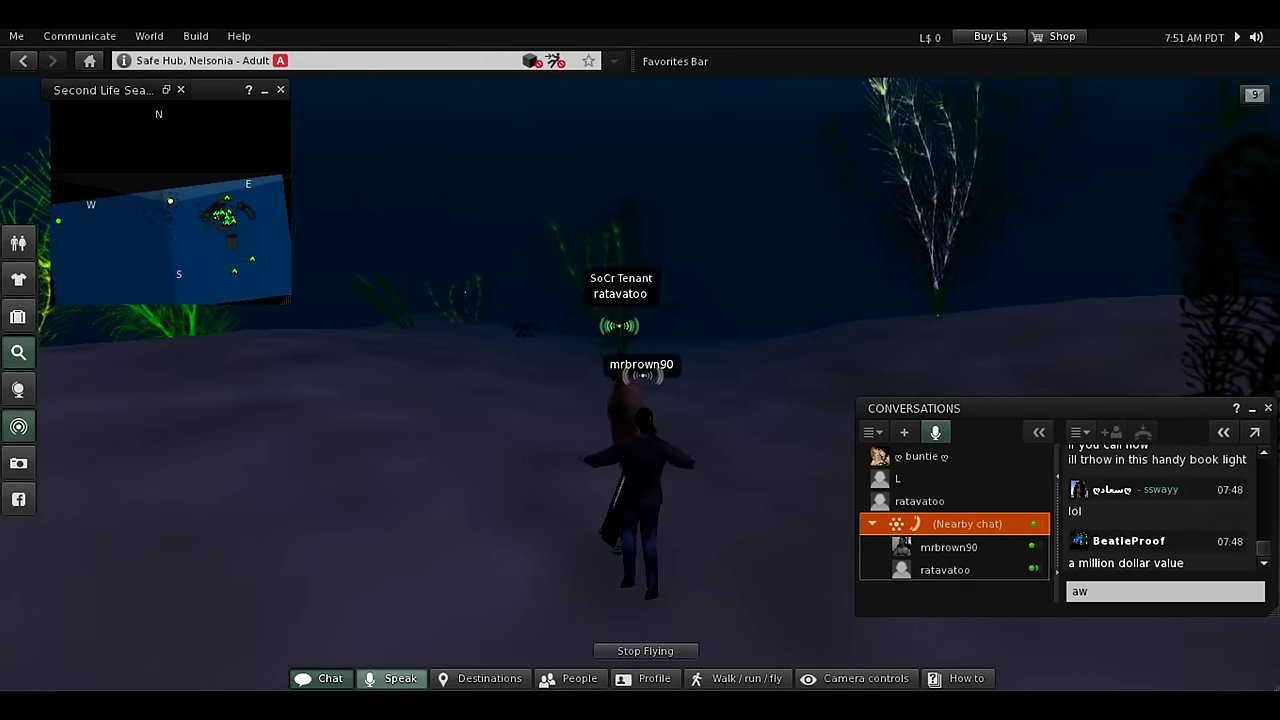
pyautogui.press('Left')
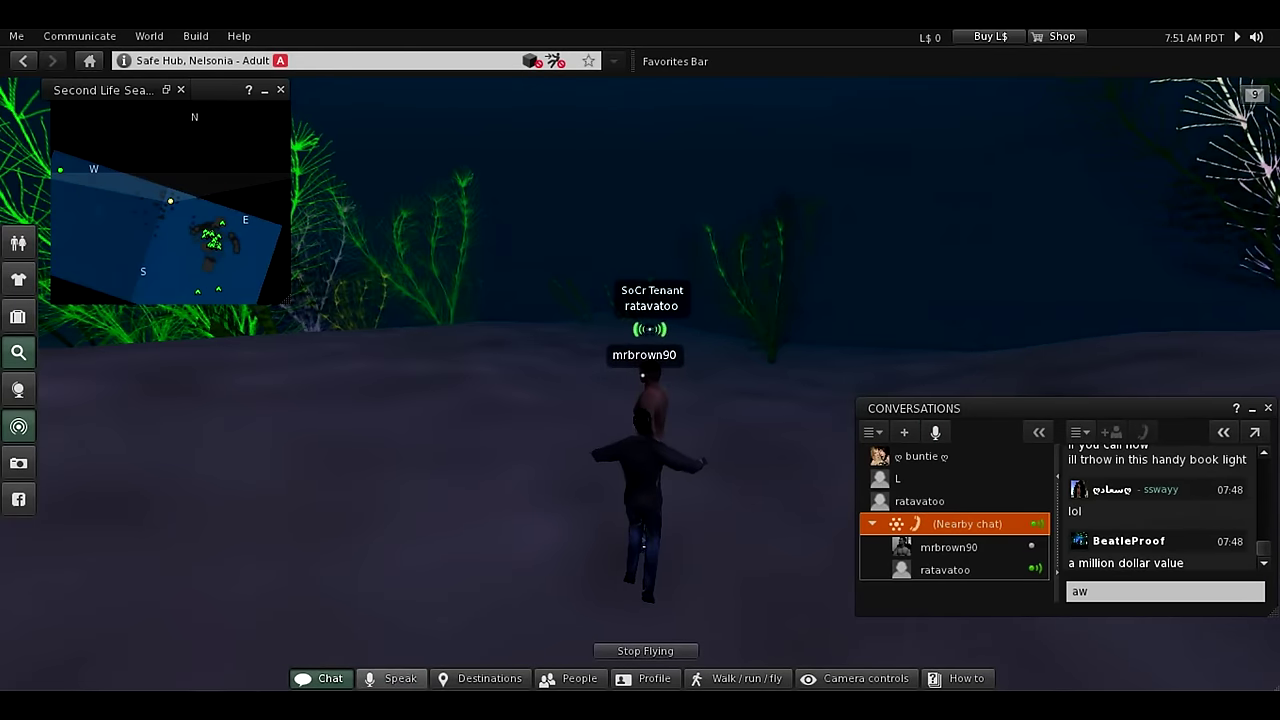